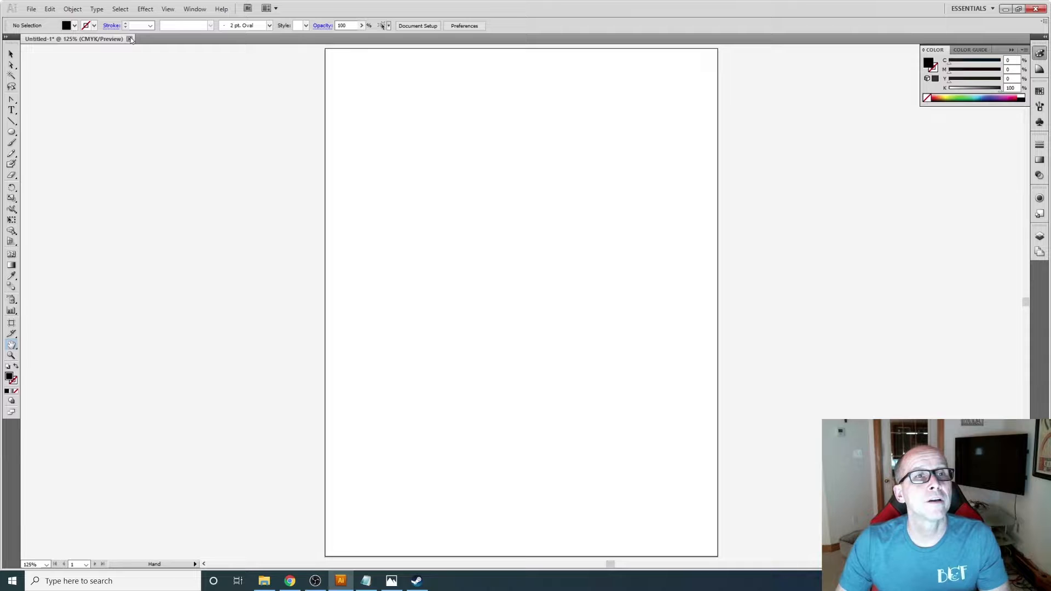
- Close the open untitled document and create a new portrait Letter-size document with the Print profile
left_click(129, 38)
left_click(519, 311)
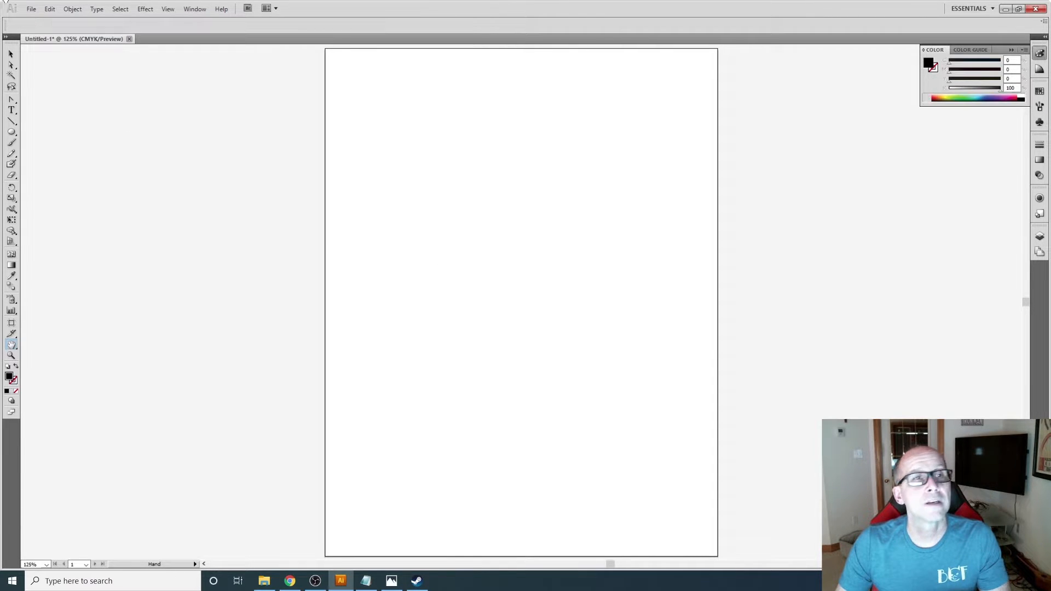
left_click(32, 9)
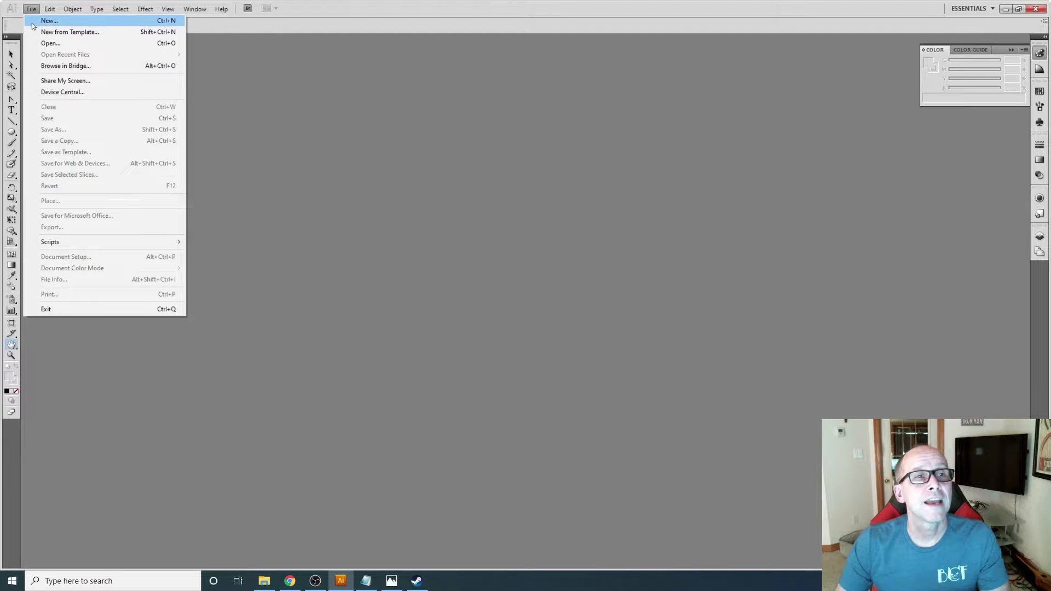
left_click(49, 20)
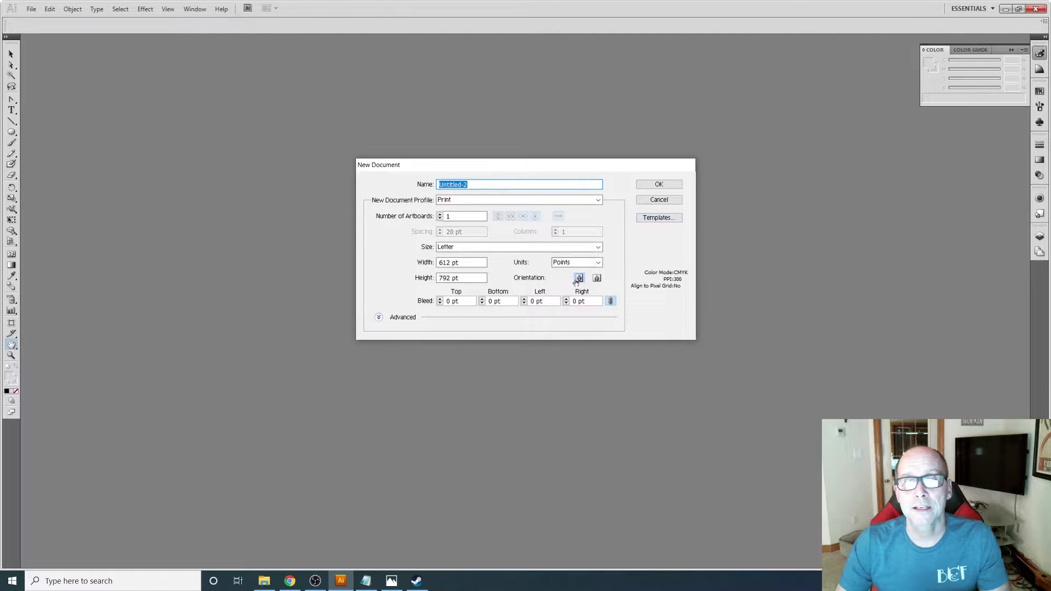
left_click(653, 184)
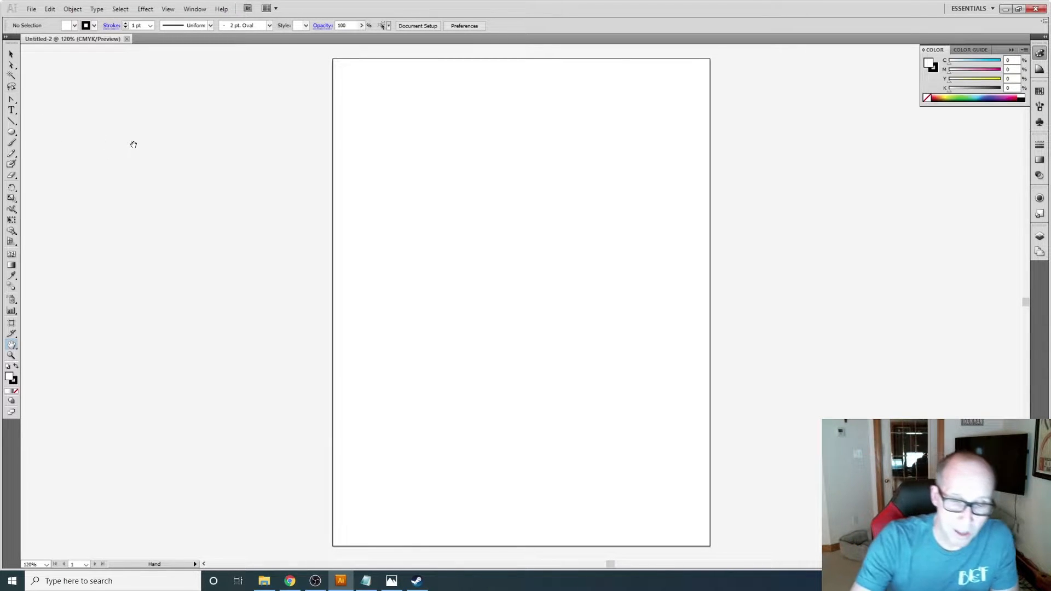
- Draw a wide ellipse about 367 by 181 pt and two upright eye ellipses about 91 by 151 pt overlapping its upper edge
key("l")
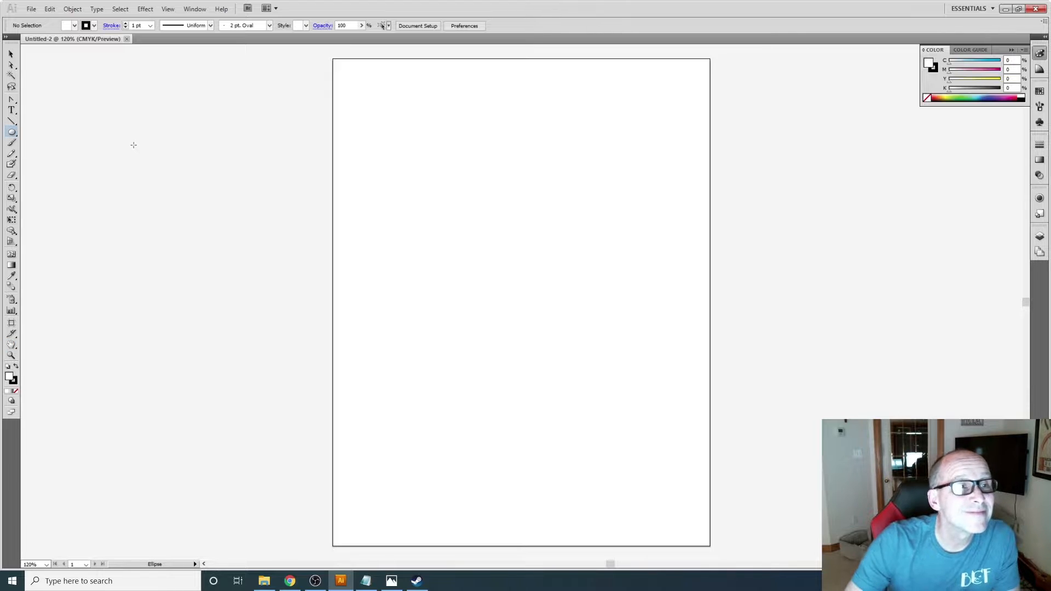
left_click(12, 135)
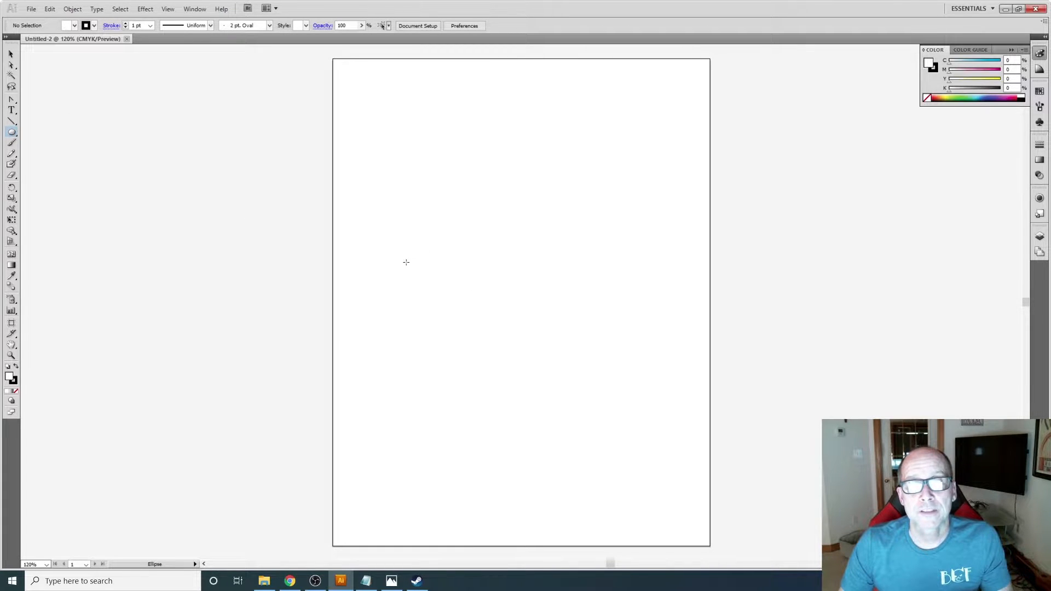
left_click_drag(406, 263, 632, 375)
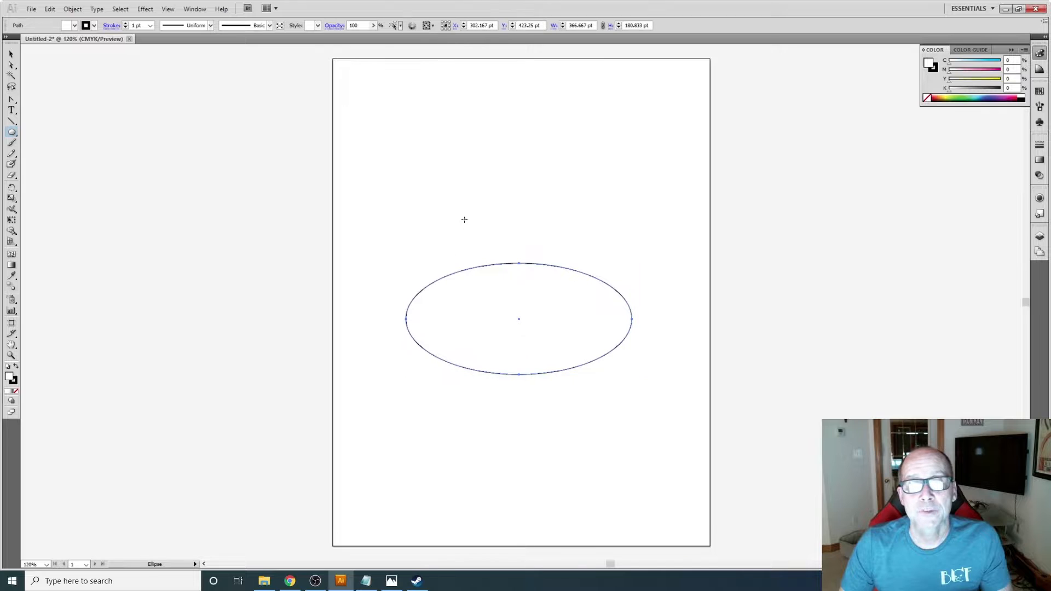
left_click_drag(458, 201, 514, 294)
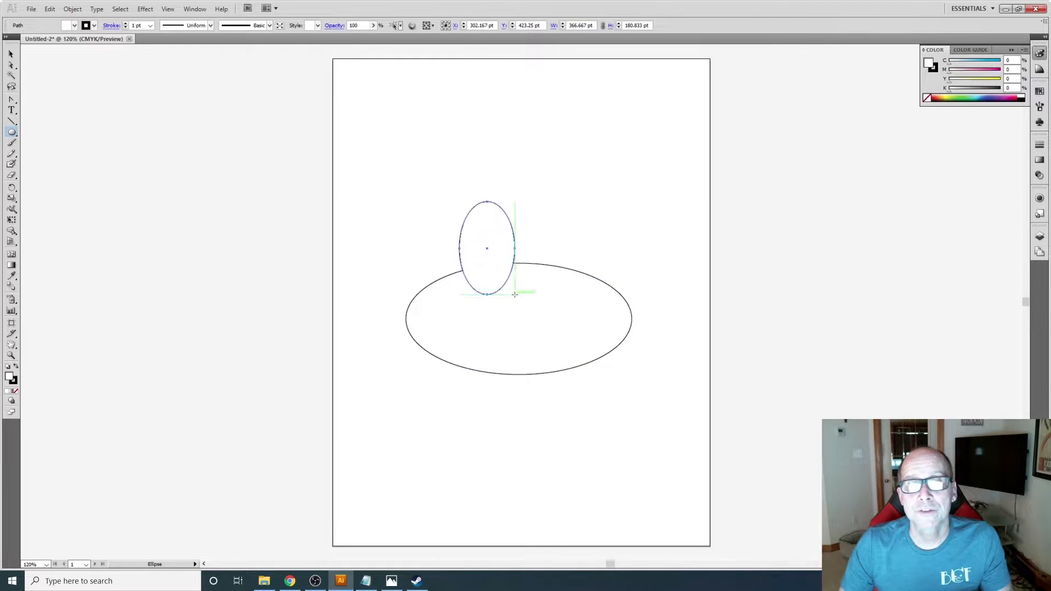
left_click_drag(524, 202, 583, 295)
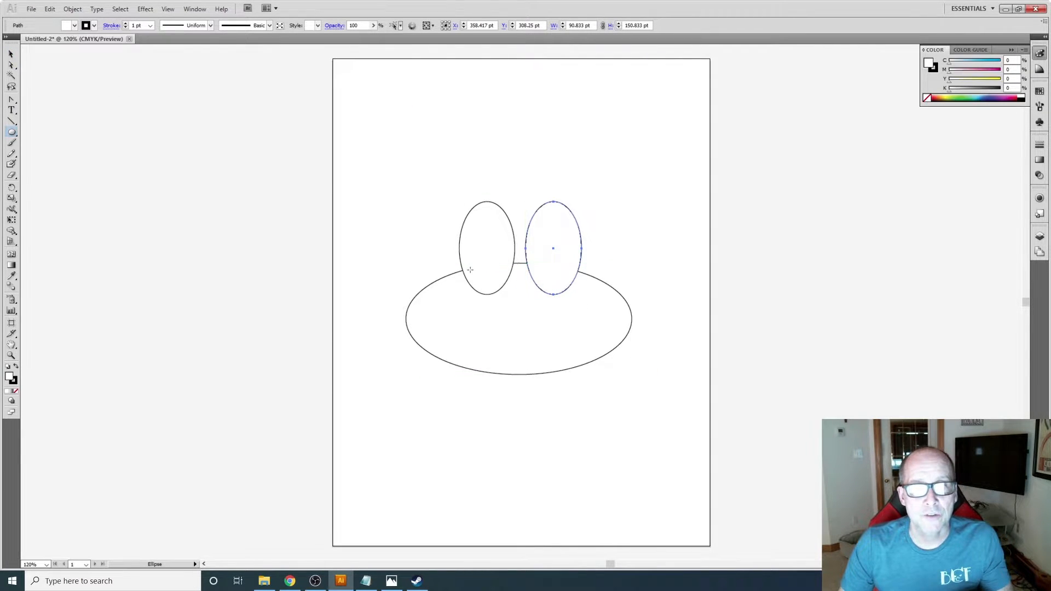
- Remove the fill from all three ellipses so only their outlines are drawn
left_click(12, 53)
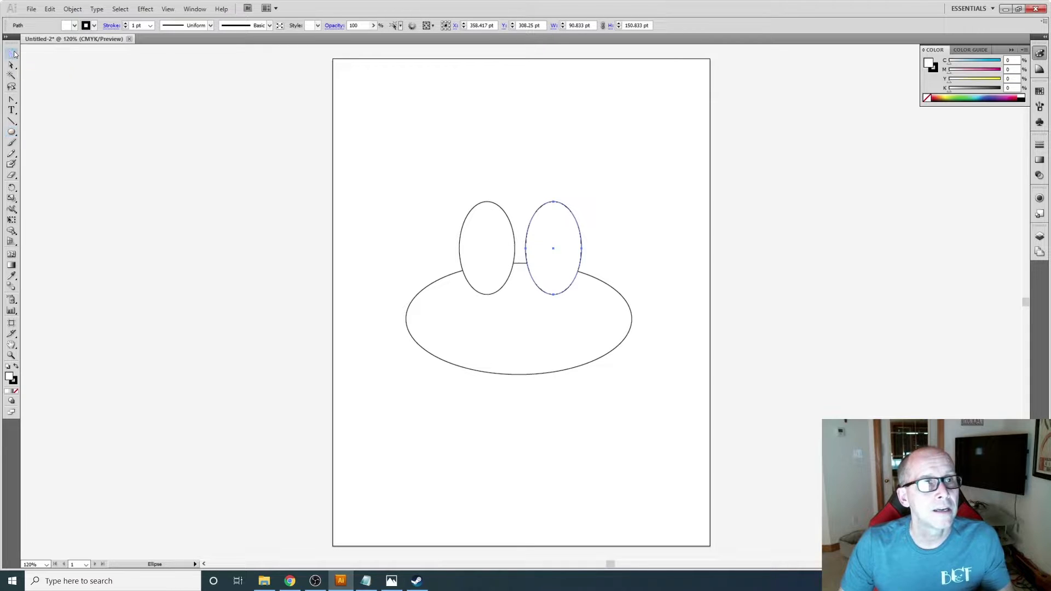
left_click_drag(382, 172, 677, 432)
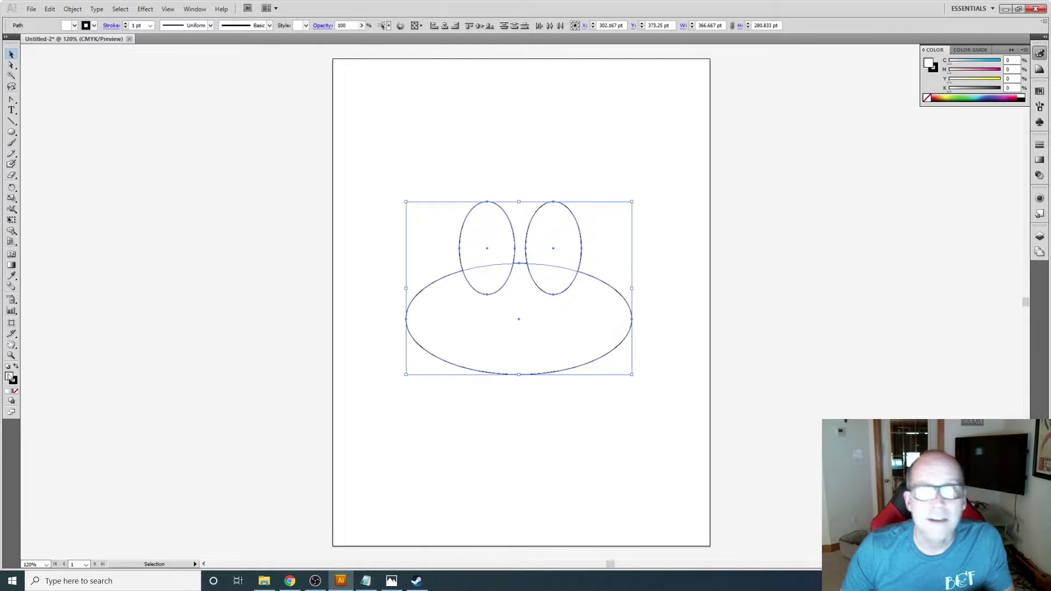
left_click(927, 99)
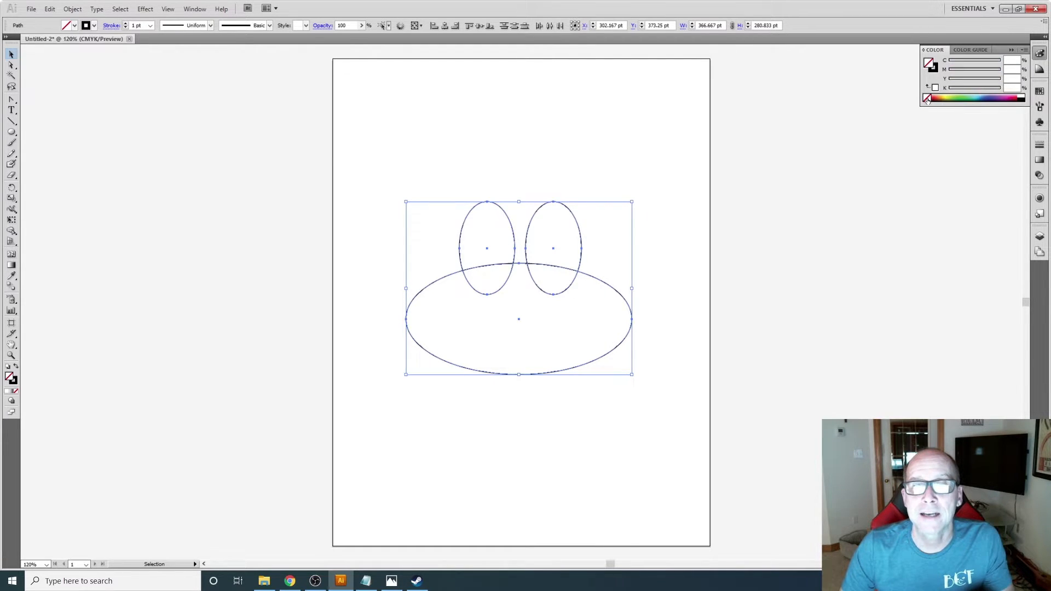
left_click(62, 80)
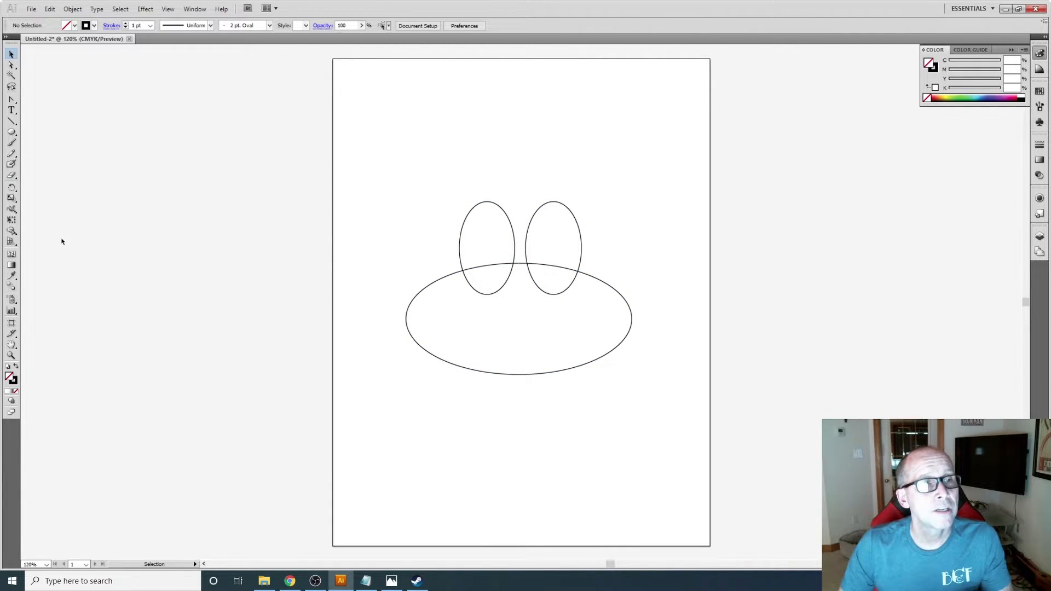
- Draw a small pupil ellipse inside each eye near its inner edge, about 40 by 51 pt and 34 by 47 pt
left_click(10, 132)
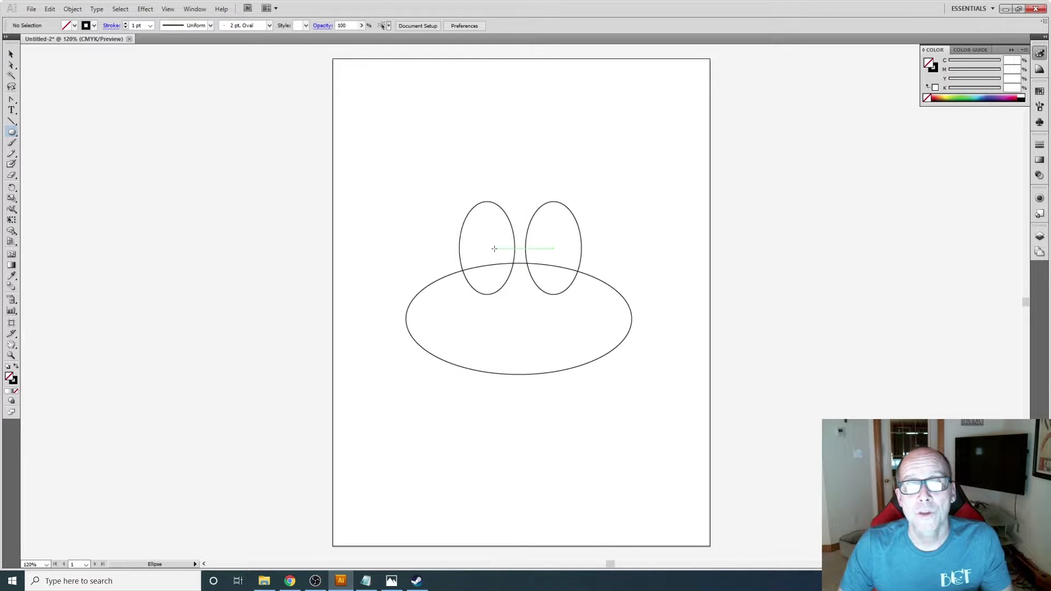
left_click_drag(487, 246, 512, 277)
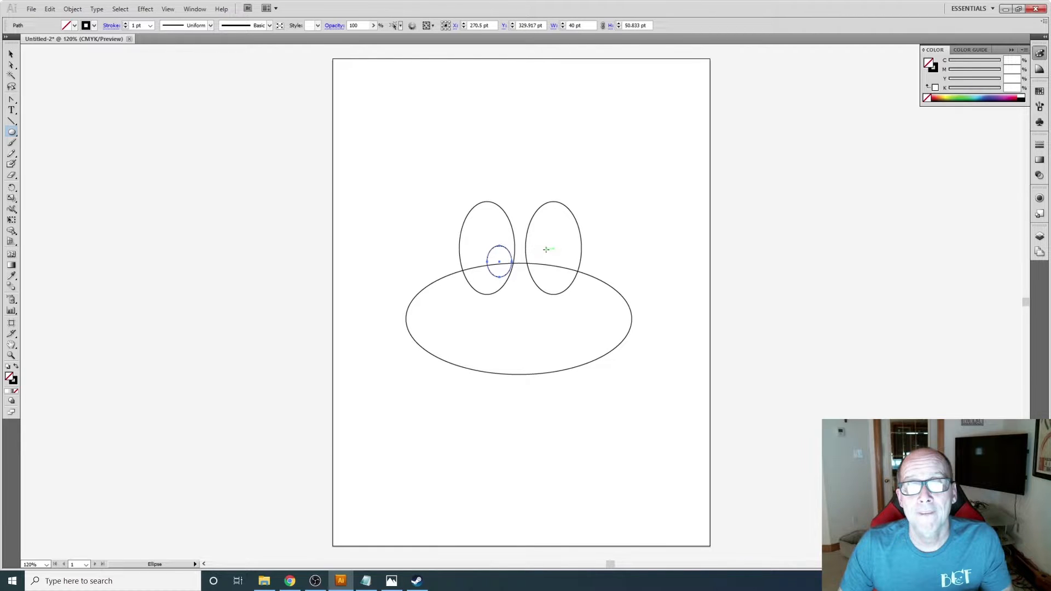
left_click_drag(549, 249, 528, 277)
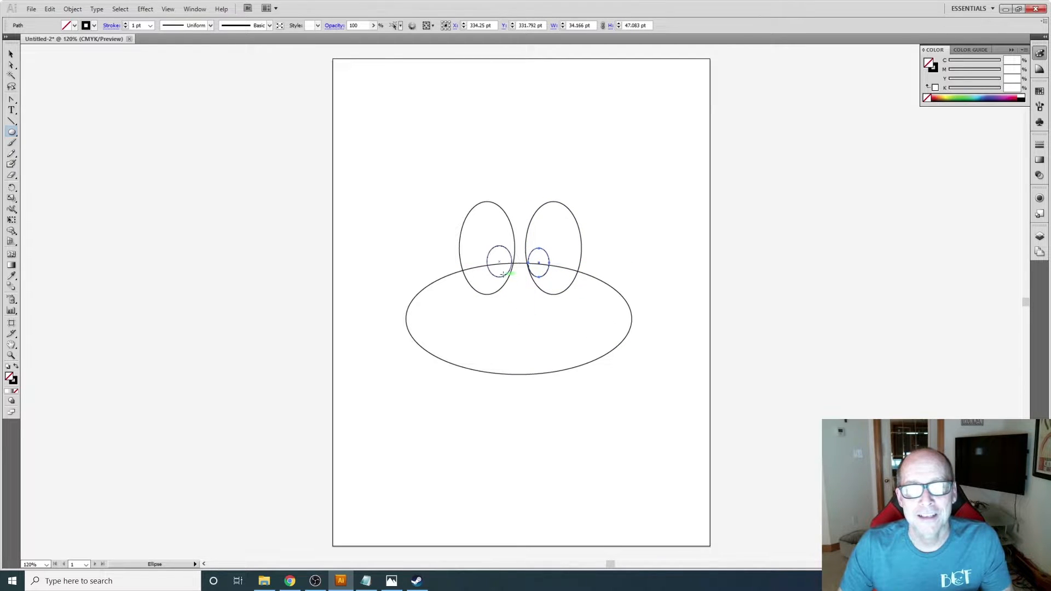
- Draw a nose ellipse about 81 by 53 pt just below the pupils and center it between the eyes
left_click_drag(502, 275, 553, 308)
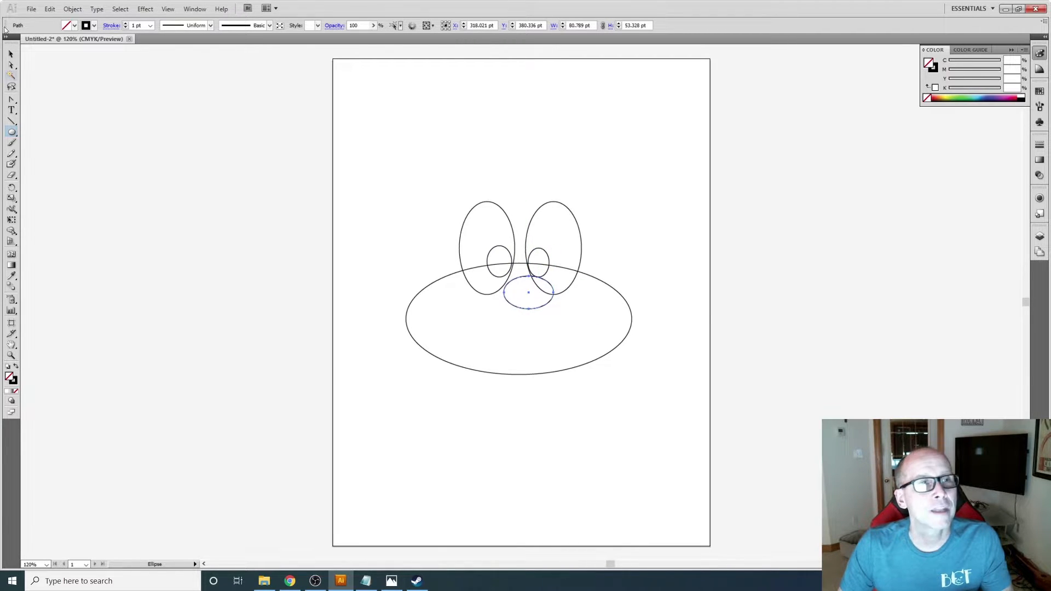
left_click(11, 54)
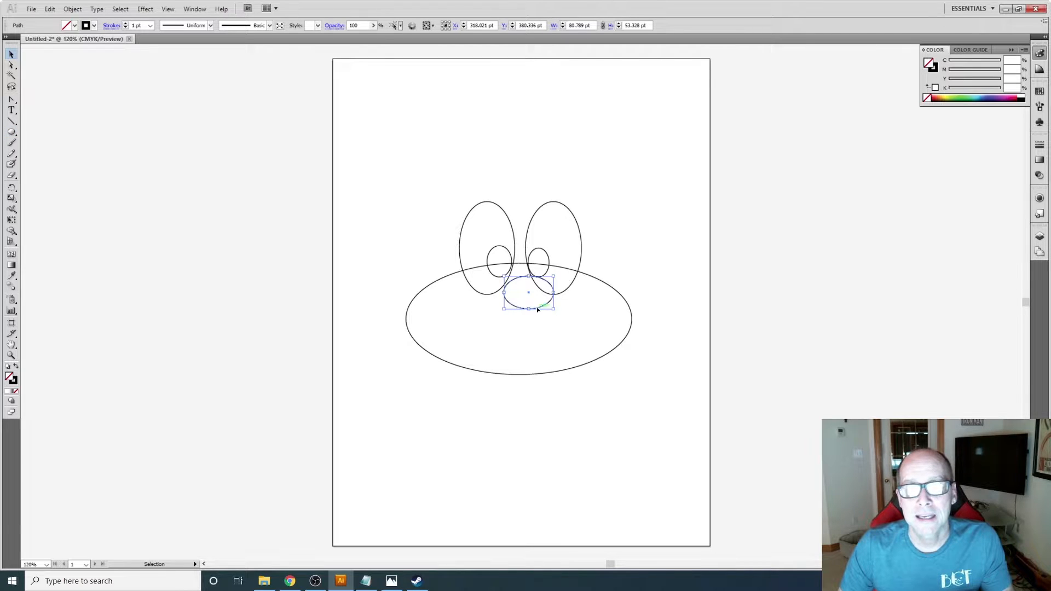
left_click_drag(541, 307, 534, 306)
left_click(452, 480)
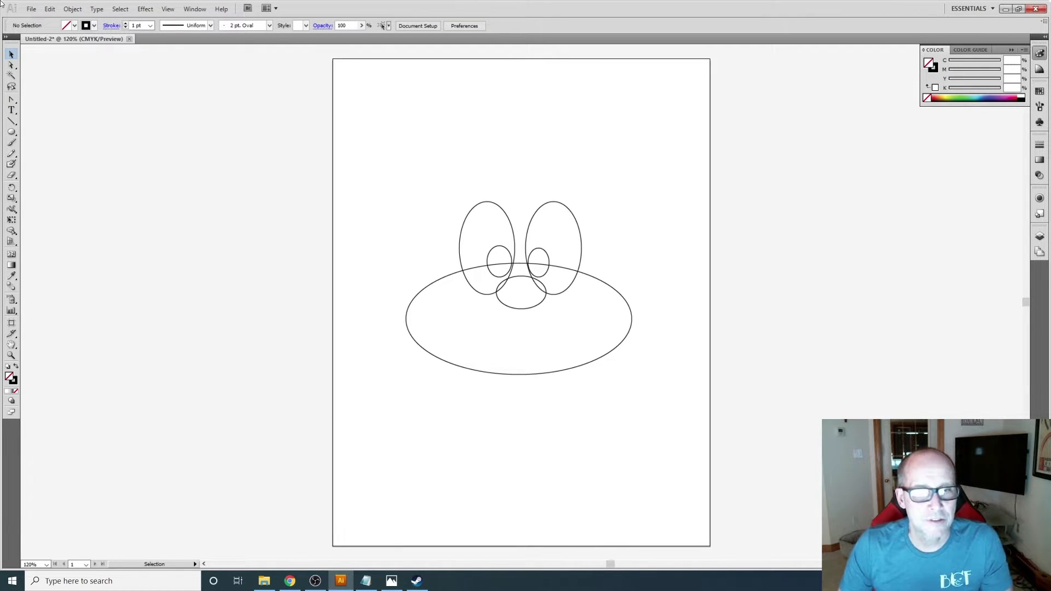
- Draw a wide flat mouth ellipse below the nose and a chin ellipse about 116 by 58 pt beneath it
left_click(11, 132)
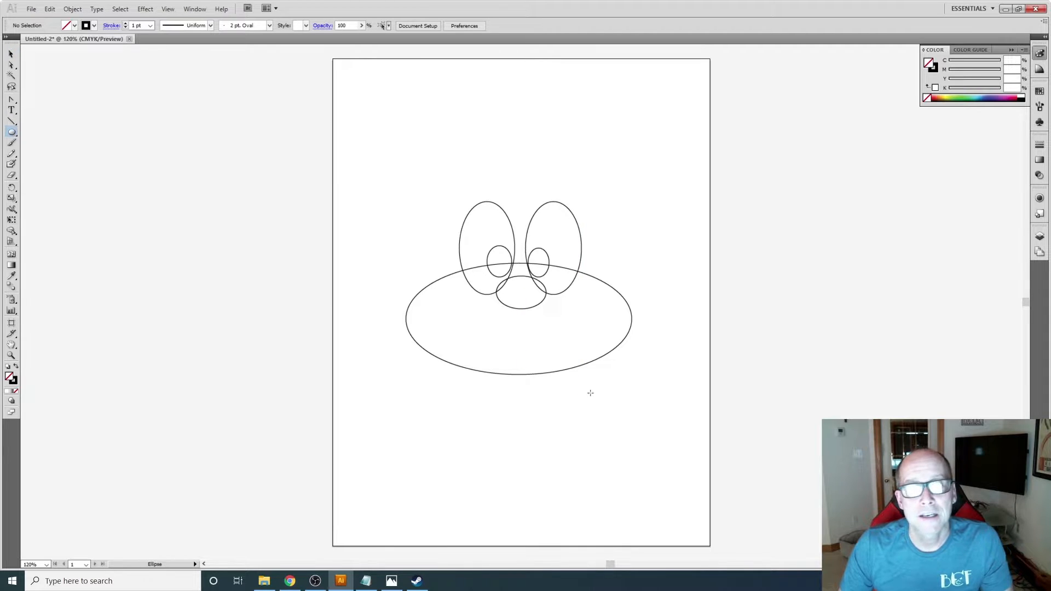
left_click_drag(464, 327, 578, 356)
left_click_drag(487, 358, 558, 393)
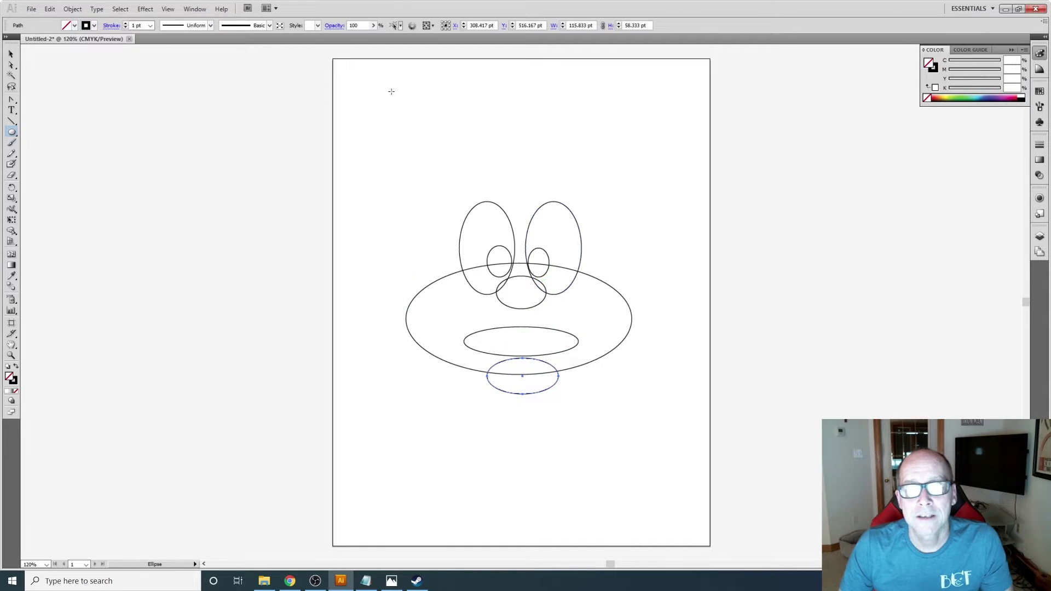
- Draw a large head ellipse about 254 by 282 pt beside the artboard and move it centered over the face
left_click_drag(138, 172, 296, 345)
left_click(11, 55)
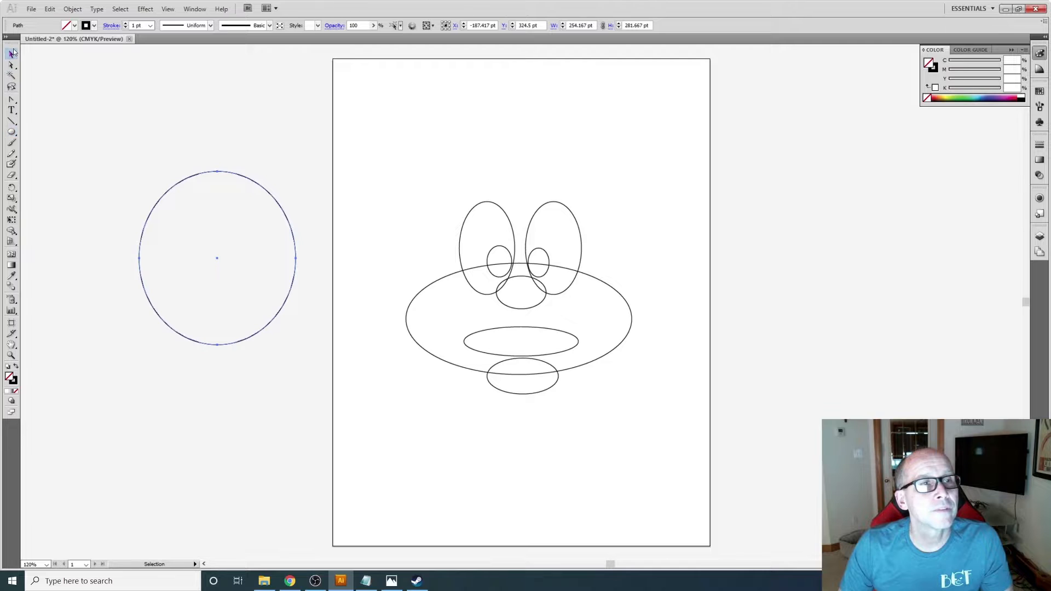
left_click_drag(283, 214, 587, 219)
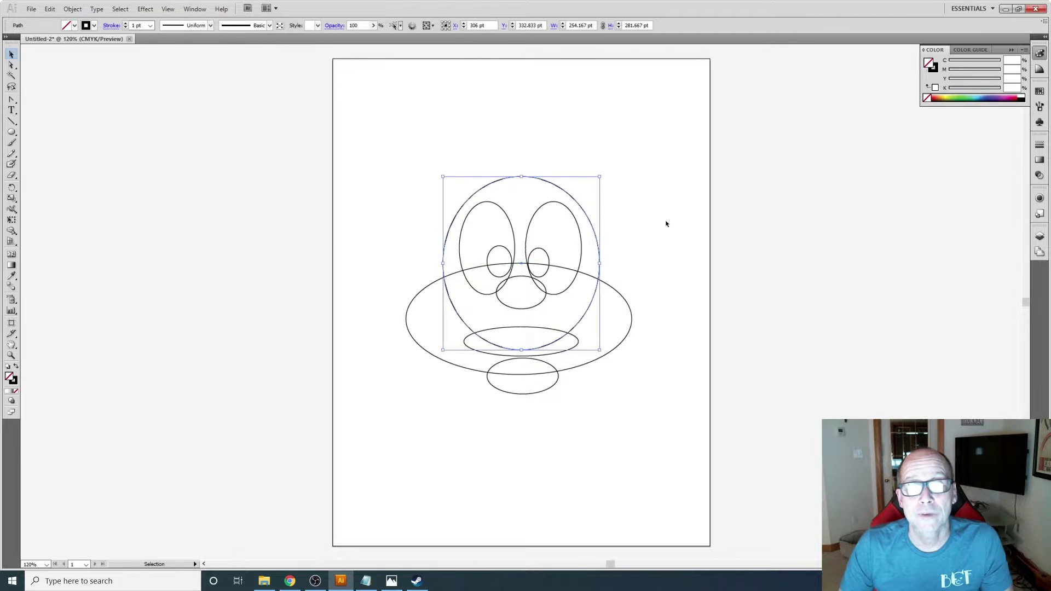
left_click(667, 223)
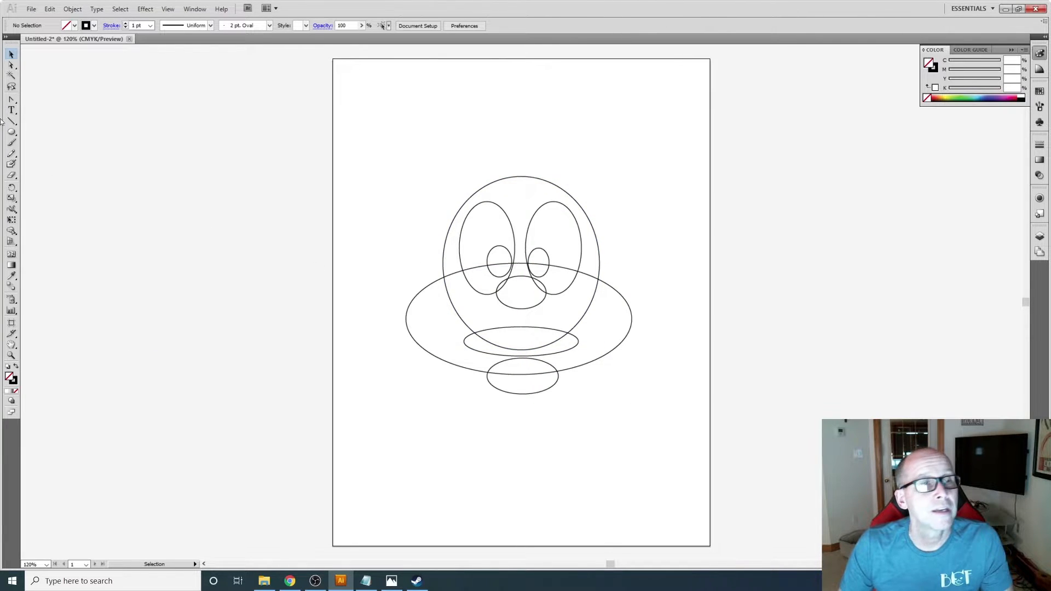
- Draw a narrow upright ear ellipse about 39 by 88 pt beside the head and duplicate it
left_click(11, 132)
left_click_drag(390, 218, 413, 272)
left_click(11, 54)
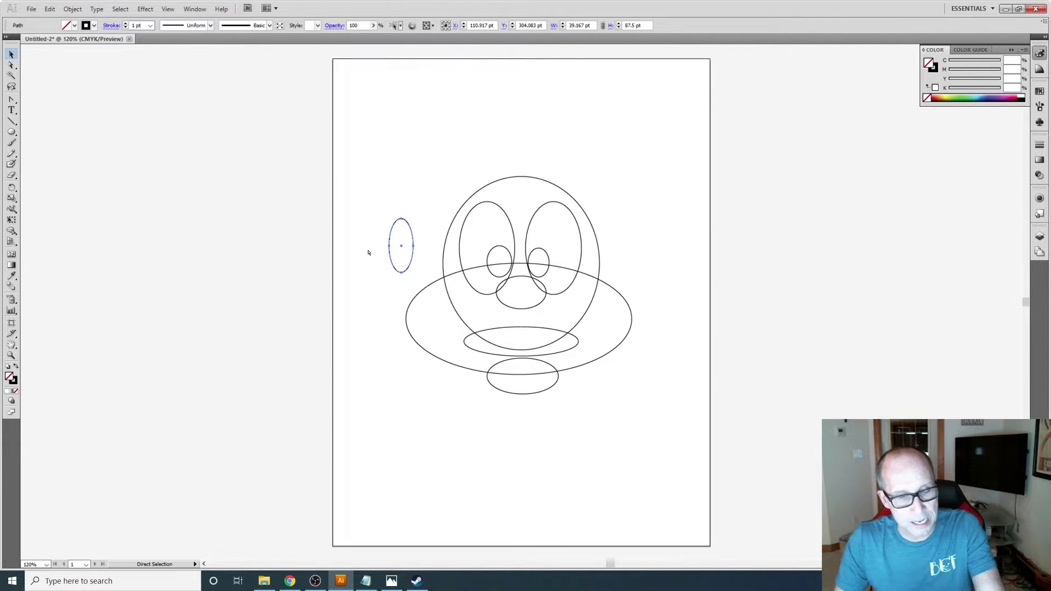
key("ctrl+c")
key("ctrl+v")
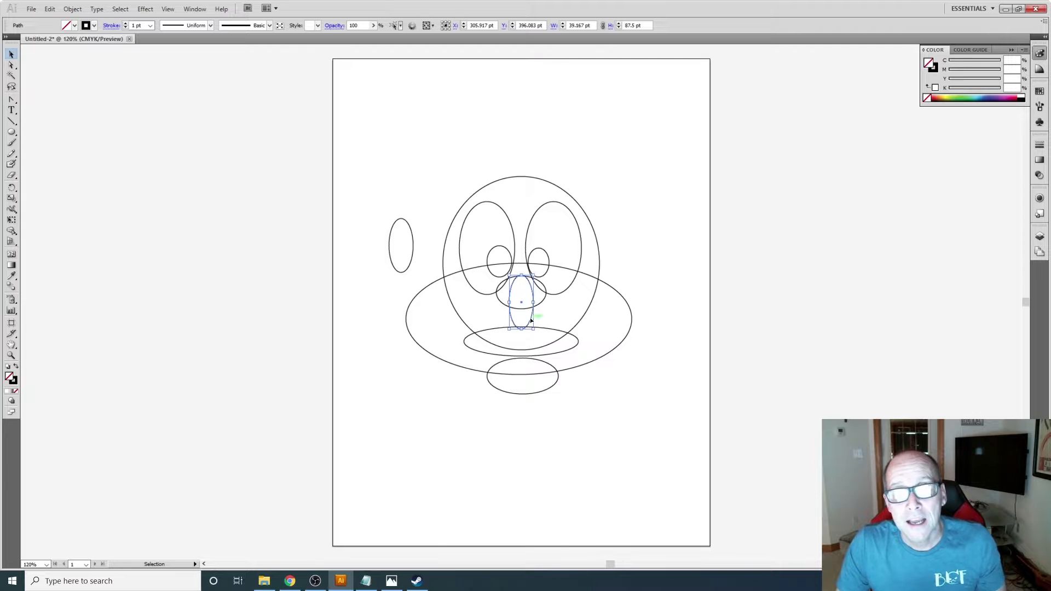
- Move the duplicate ear onto the head's right edge and the original ear onto its left edge at matching height
left_click_drag(530, 318, 609, 258)
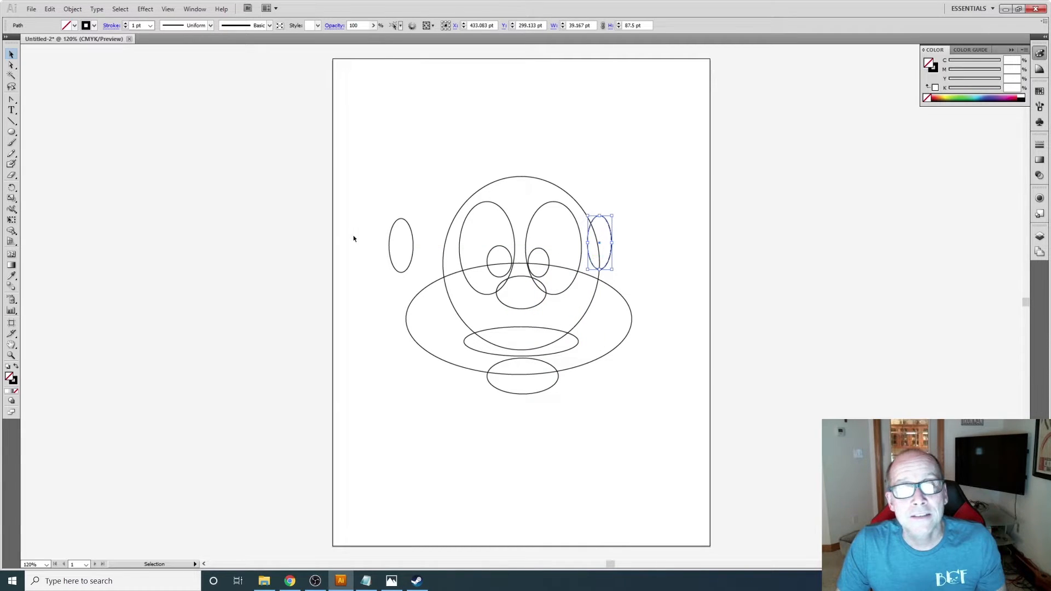
left_click_drag(412, 249, 453, 252)
left_click(733, 268)
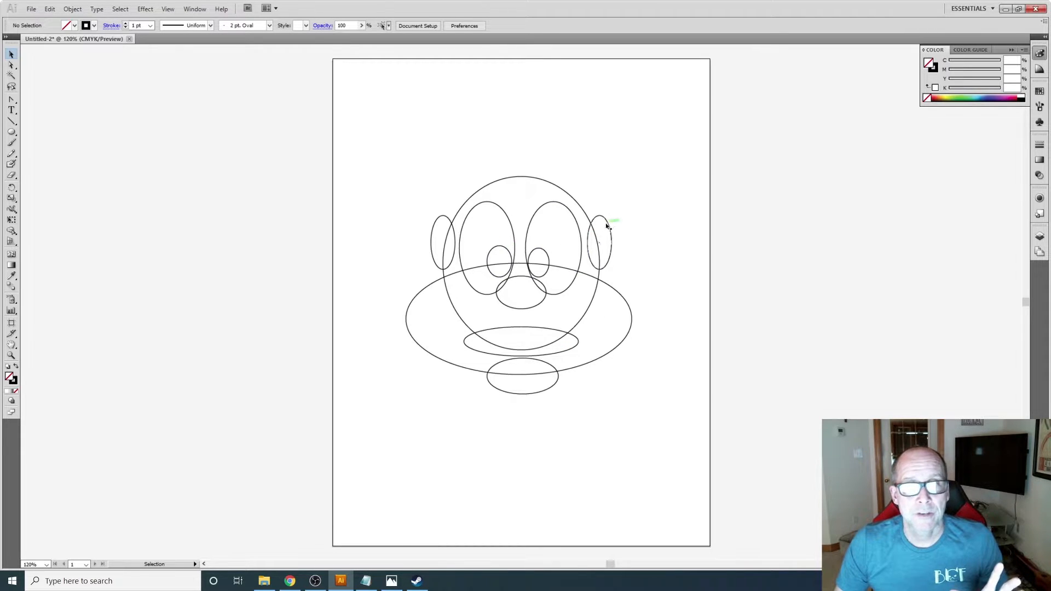
- Delete the left ear ellipse and undo the deletion
left_click(430, 236)
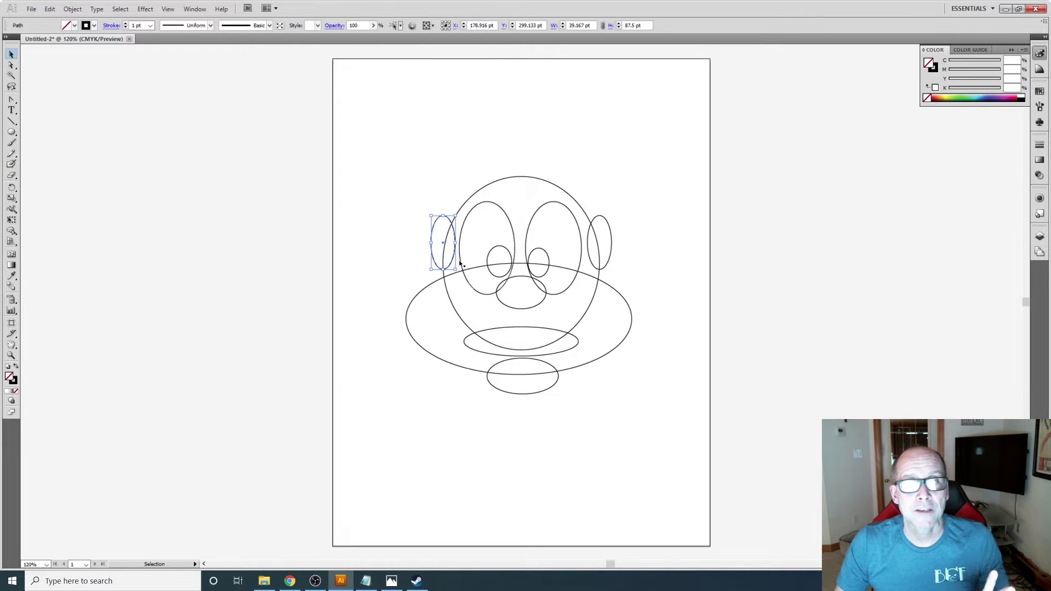
left_click(375, 221)
left_click(456, 245)
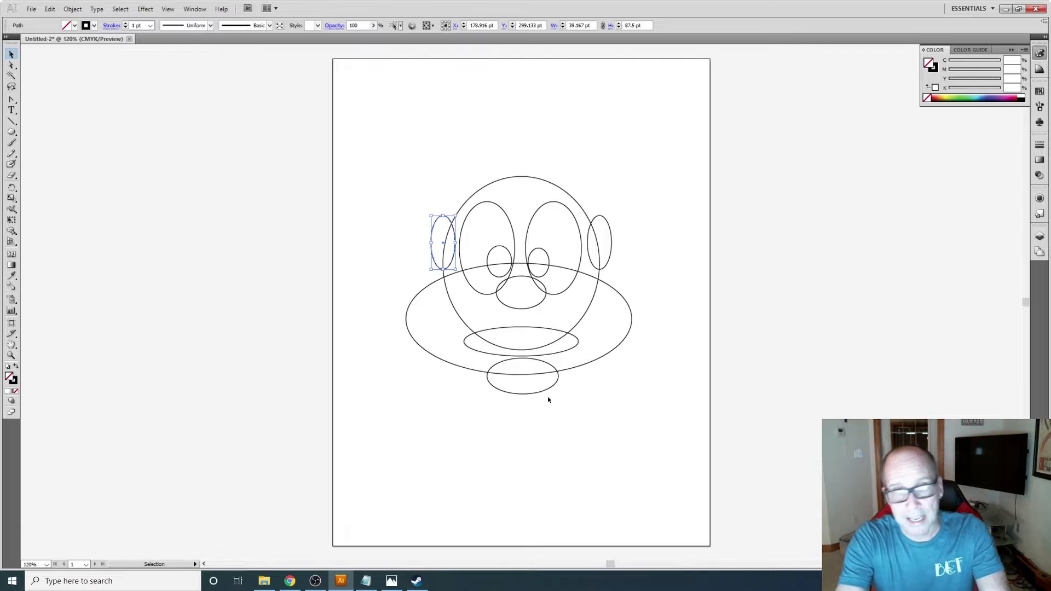
key("Delete")
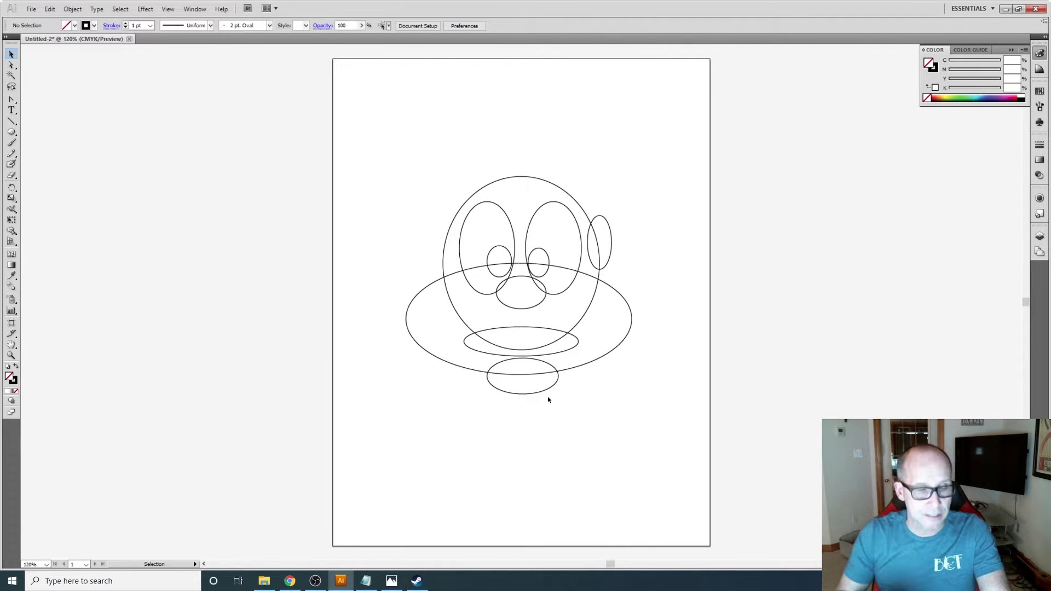
key("a")
key("ctrl+z")
key("v")
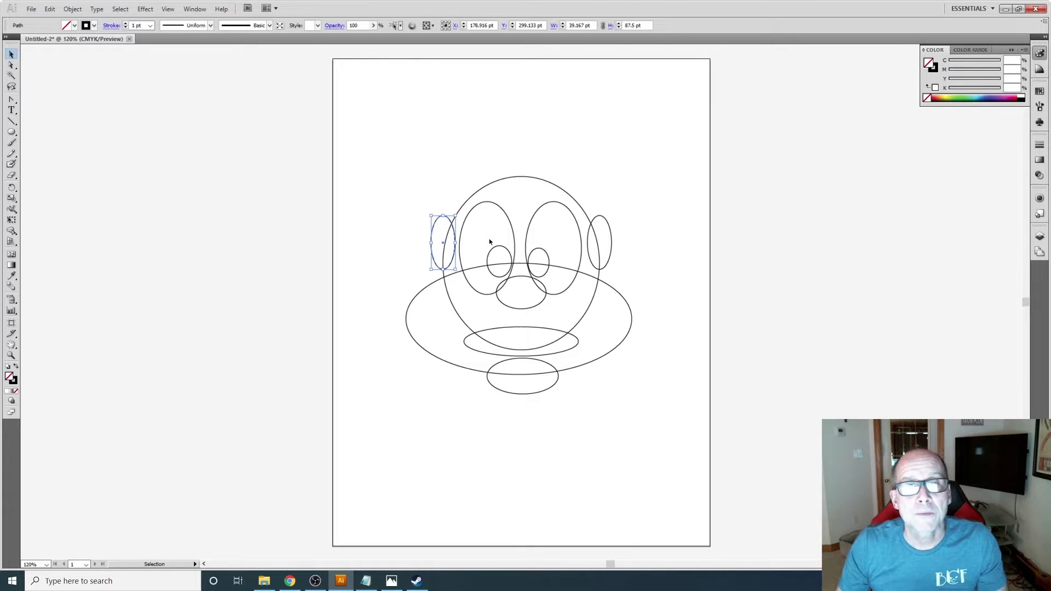
left_click(566, 209)
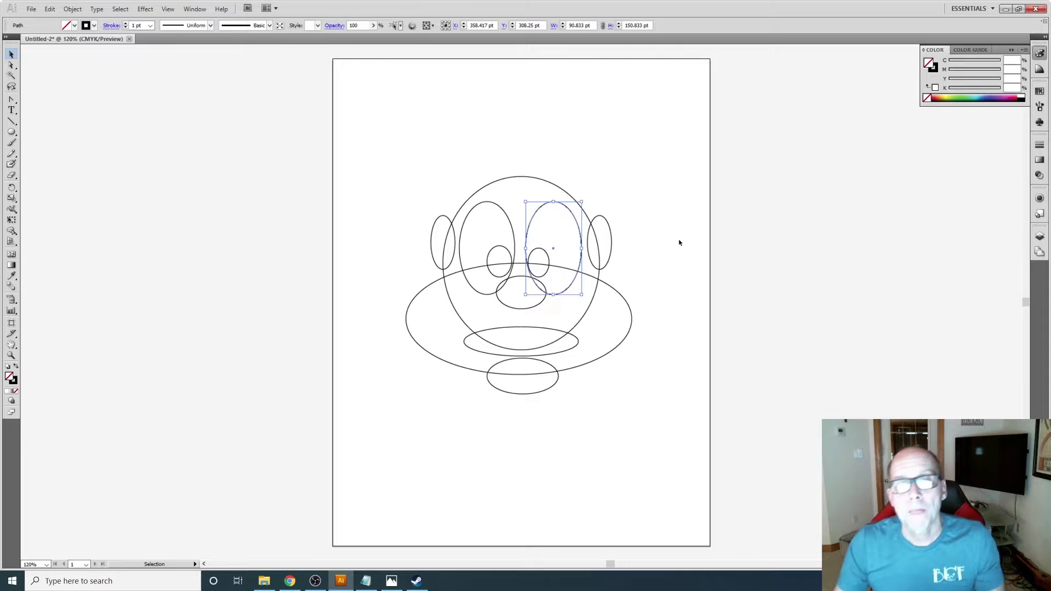
left_click(632, 252)
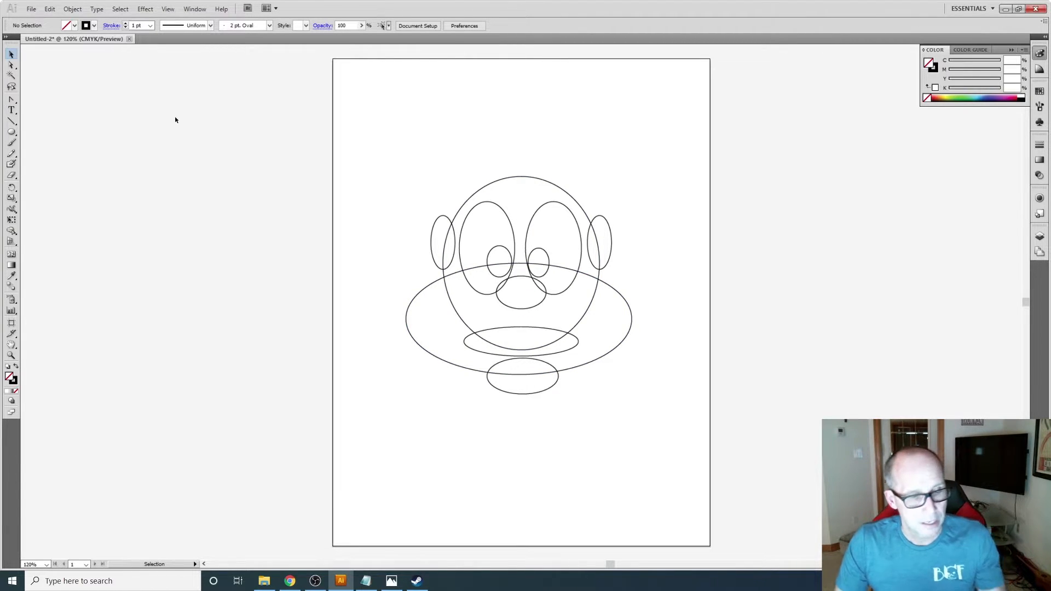
key("a")
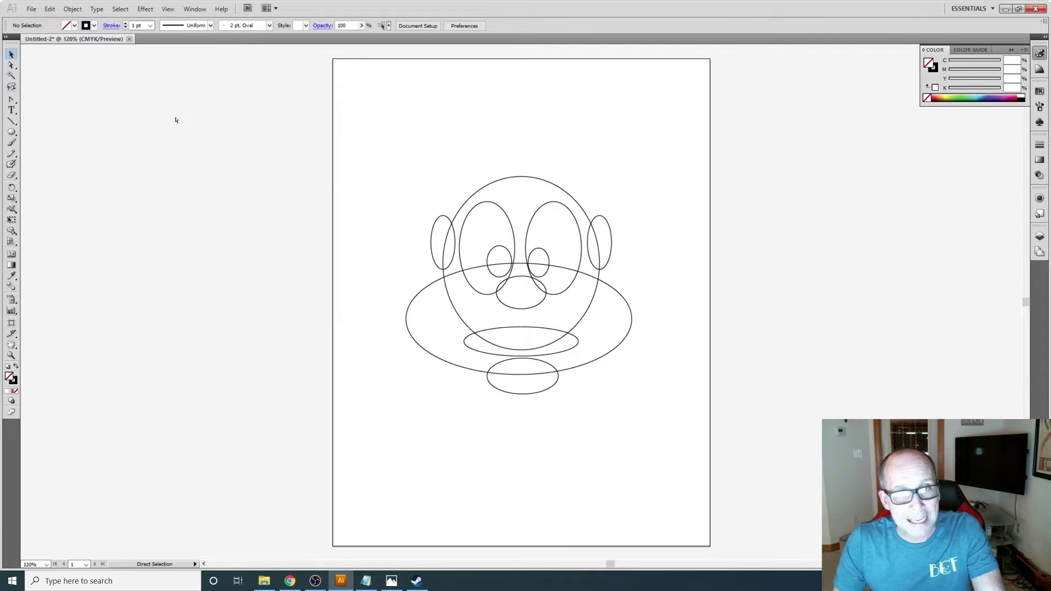
- Select all the face ellipses and expand them with both Fill and Stroke enabled
key("v")
key("ctrl+a")
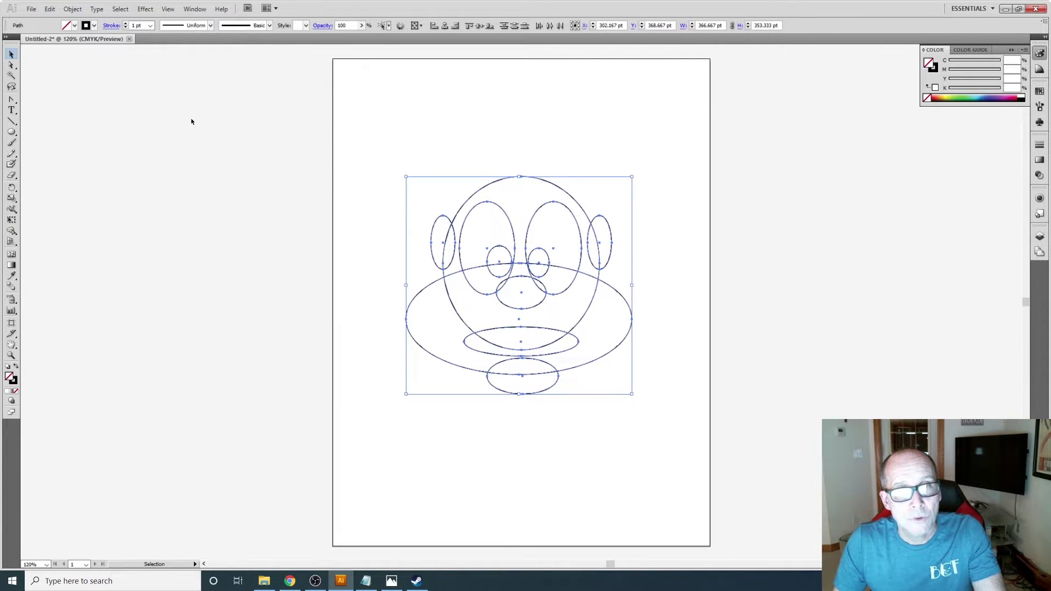
key("ctrl+shift+a")
left_click_drag(357, 133, 686, 461)
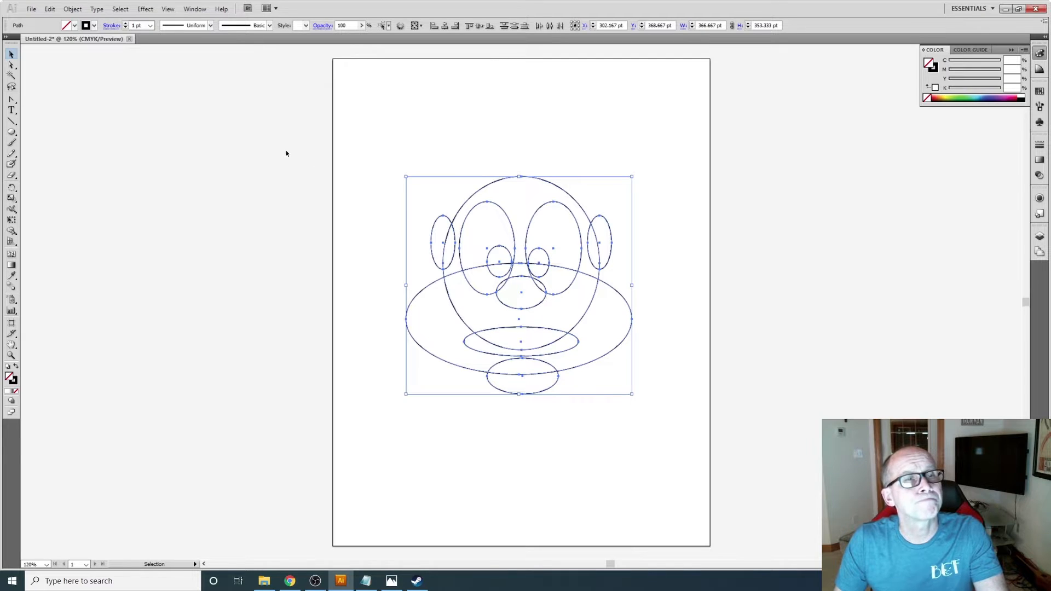
left_click(72, 9)
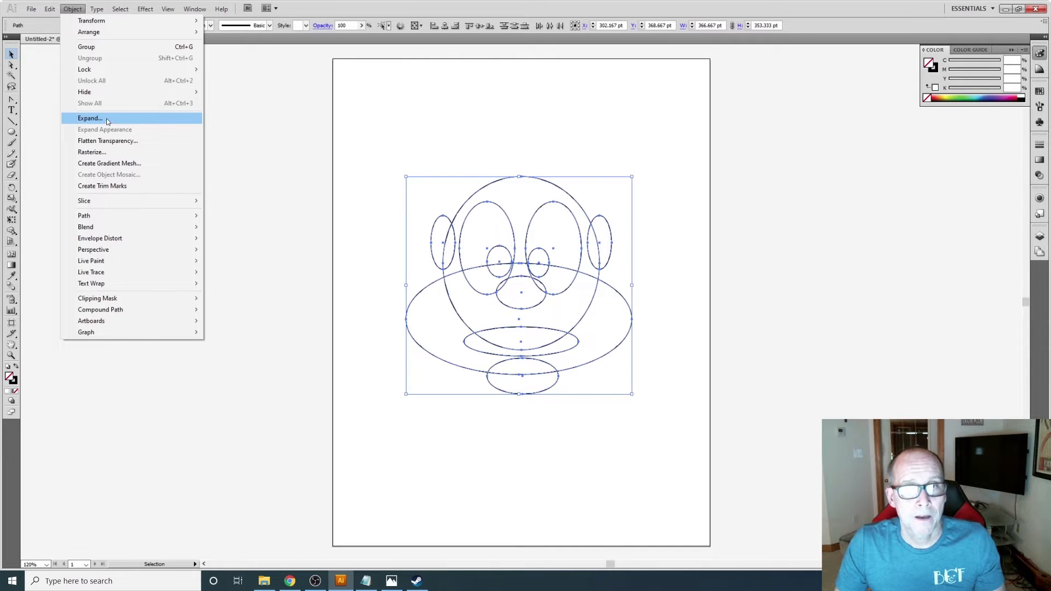
left_click(107, 119)
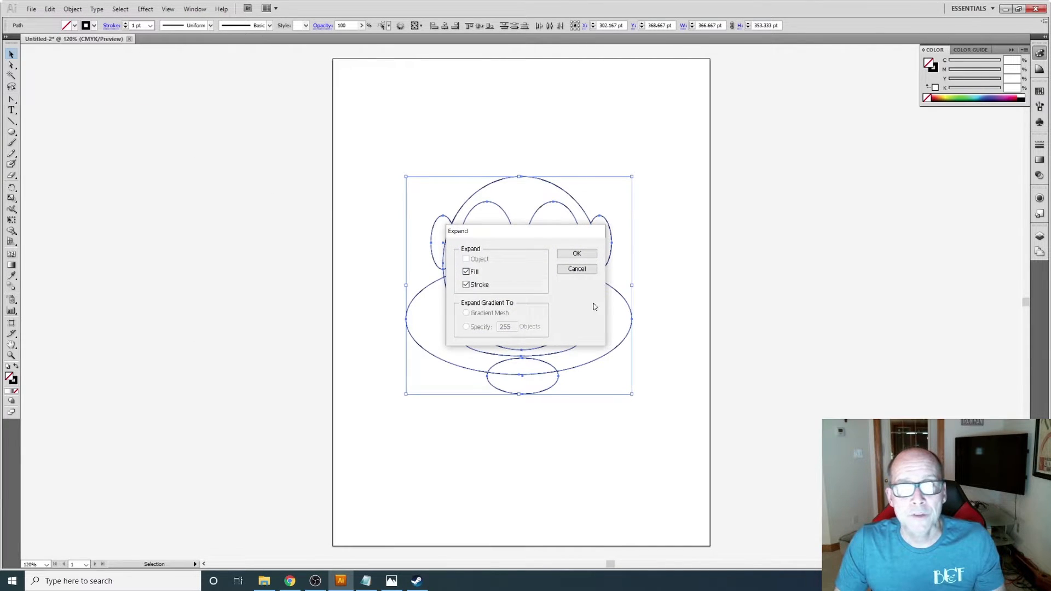
left_click(577, 254)
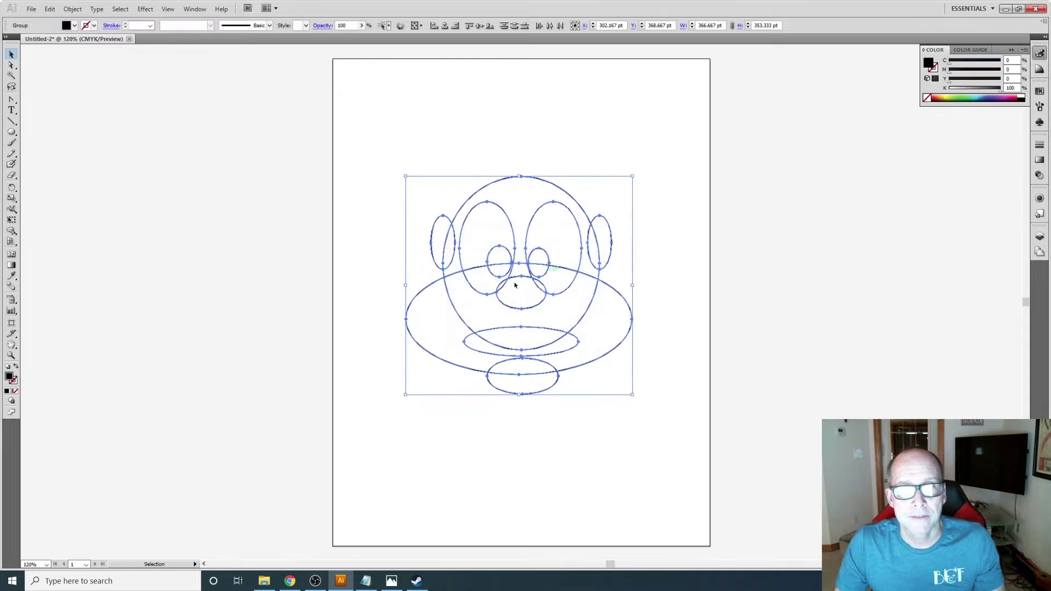
- Make a Live Paint group from the expanded face artwork and expand that Live Paint group
left_click(73, 8)
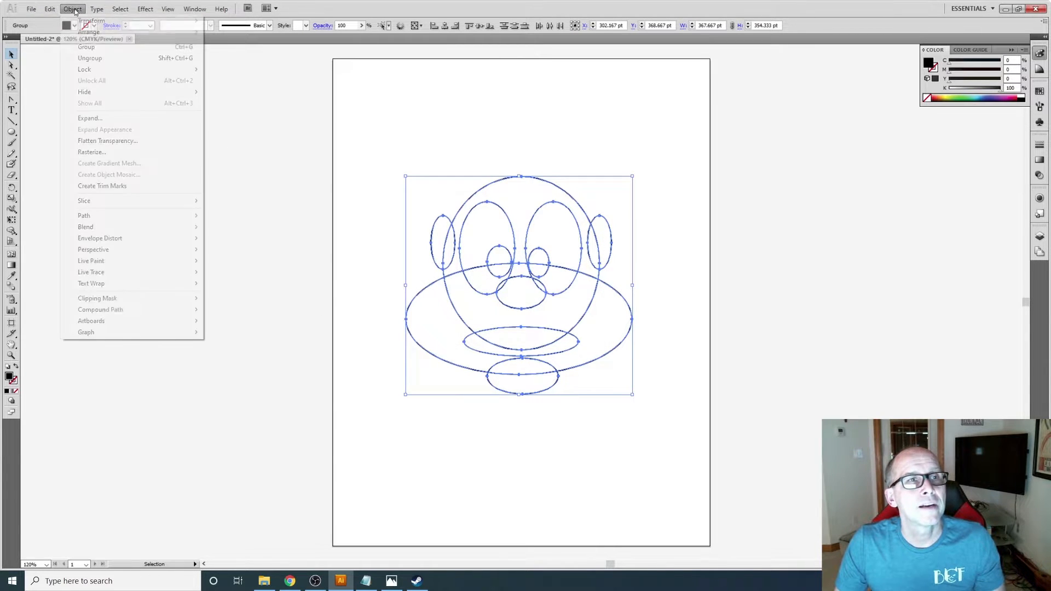
mouse_move(126, 263)
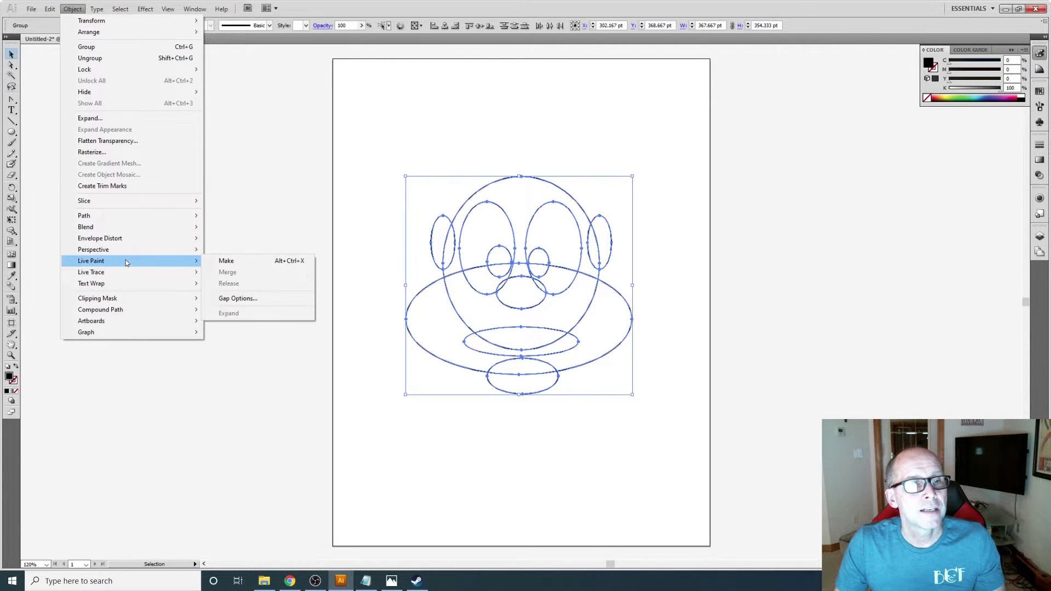
left_click(231, 259)
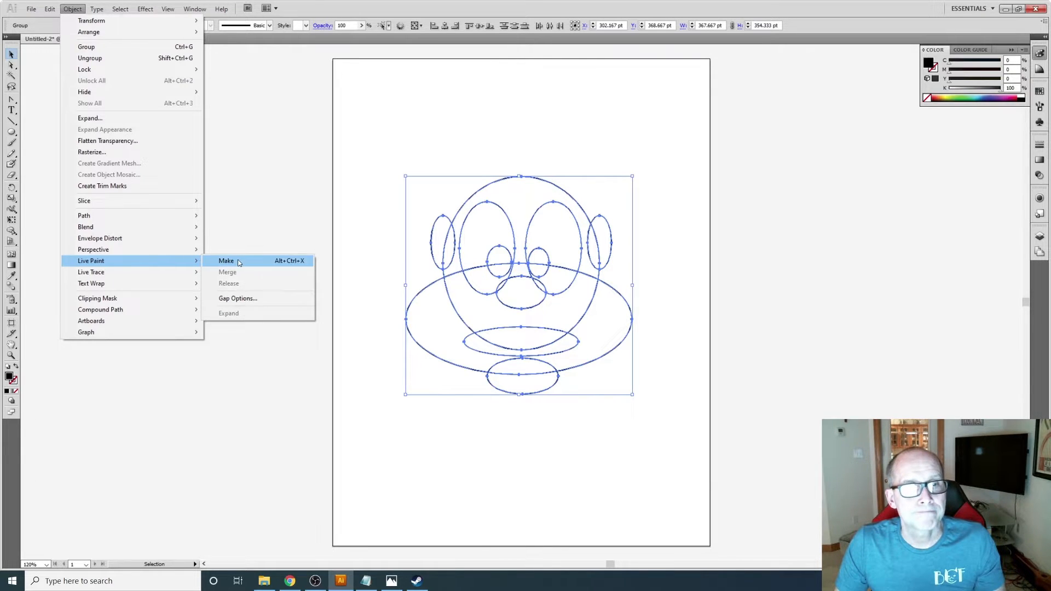
left_click(72, 9)
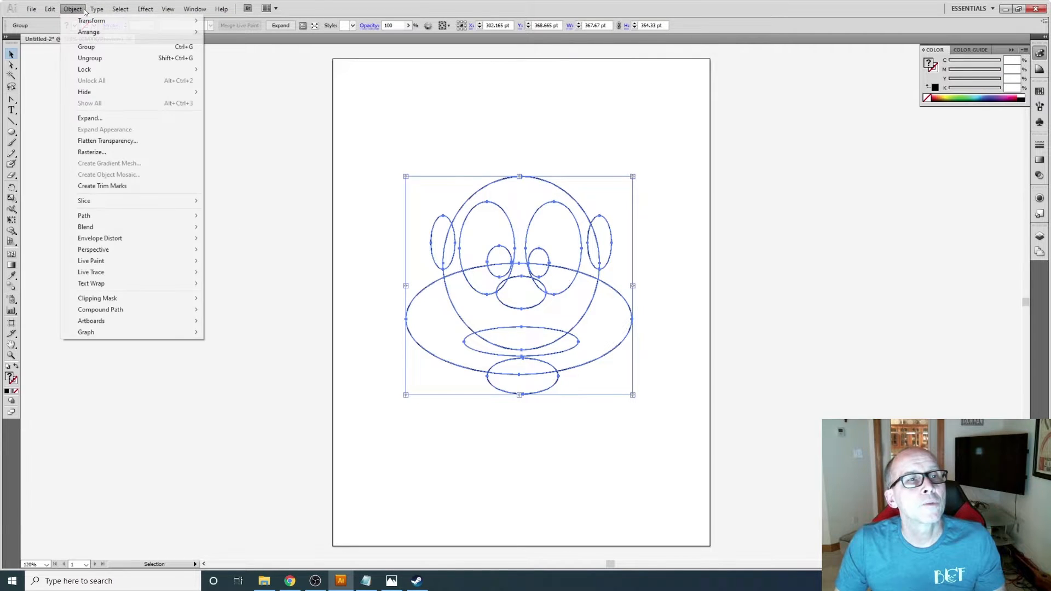
mouse_move(125, 259)
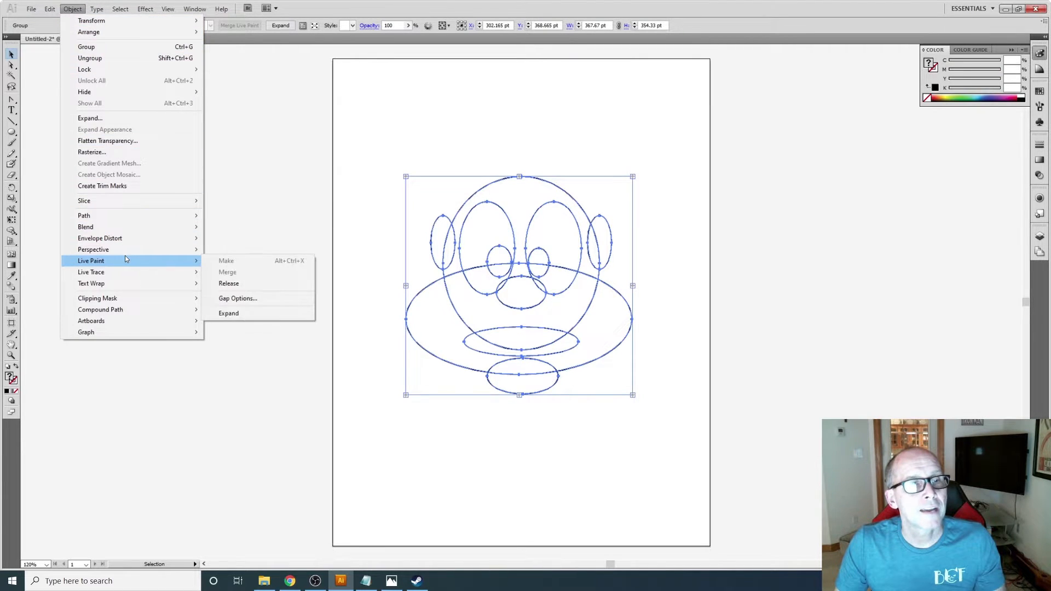
left_click(241, 317)
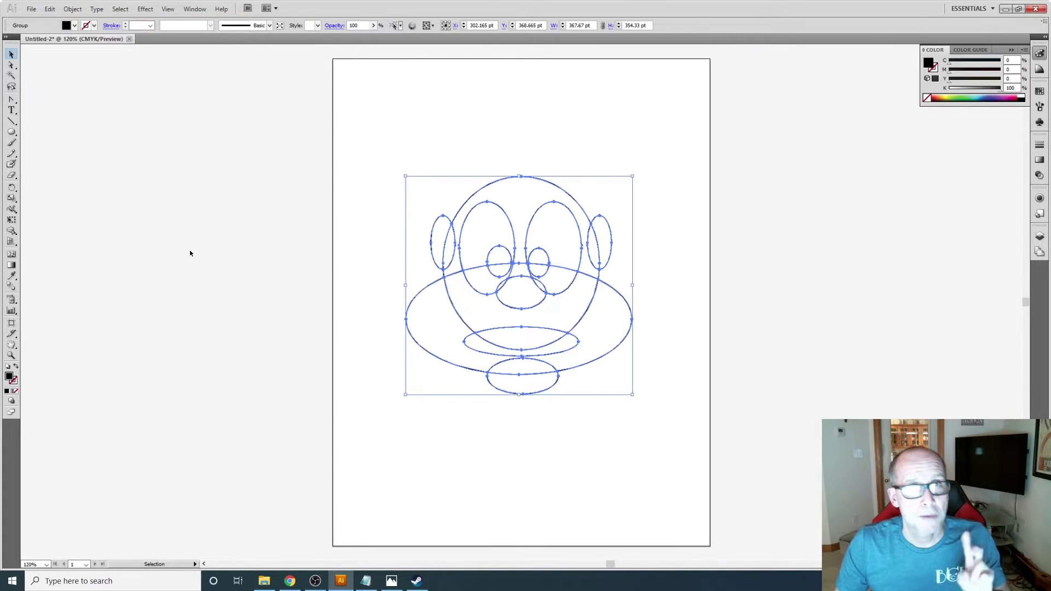
- Ungroup the expanded face twice to separate its line segments, and deselect everything
left_click(73, 10)
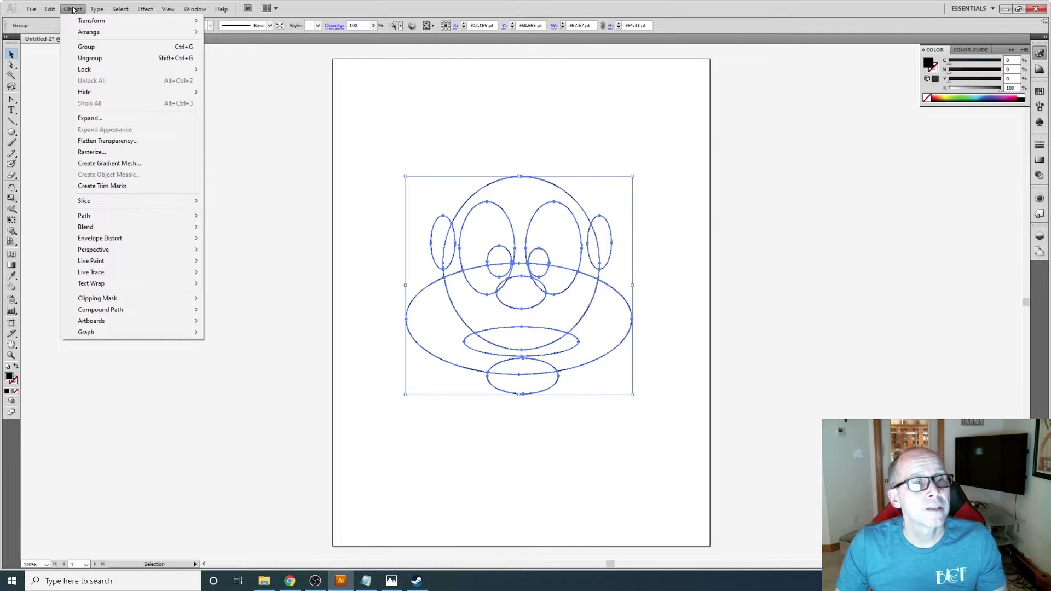
left_click(84, 61)
left_click(72, 10)
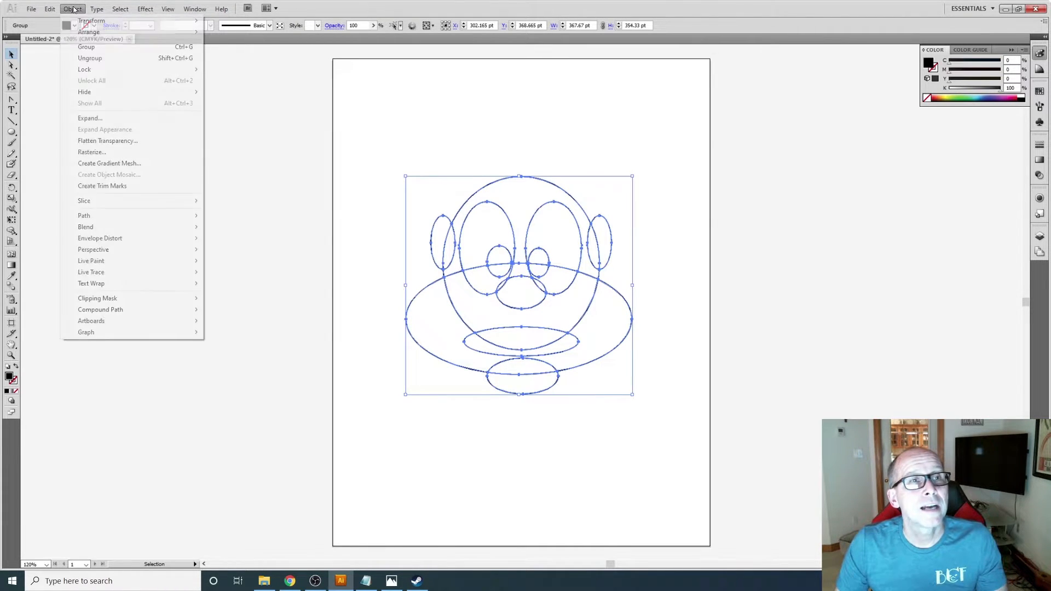
left_click(85, 59)
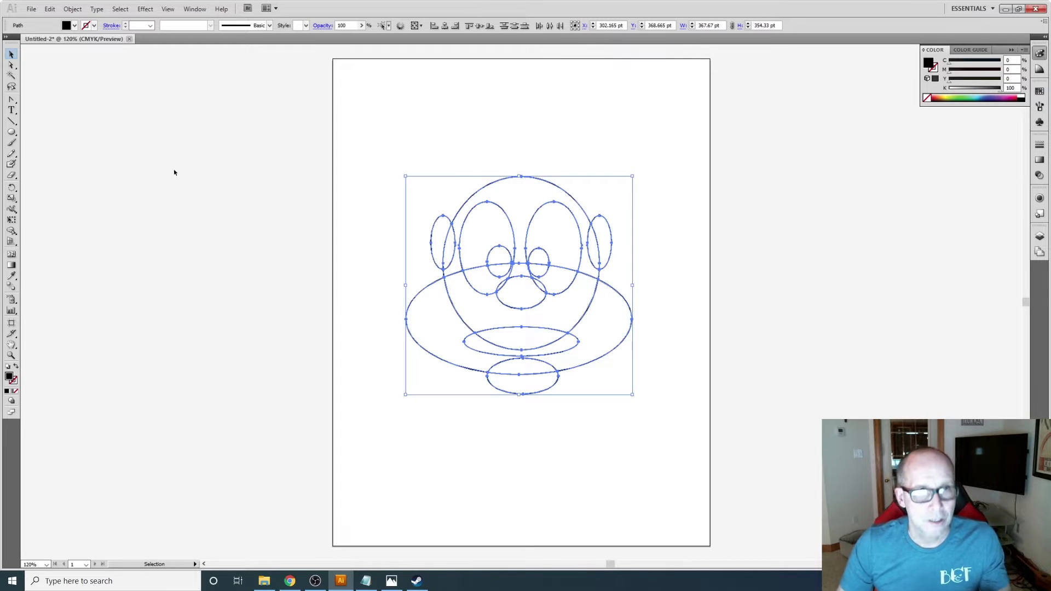
left_click(247, 166)
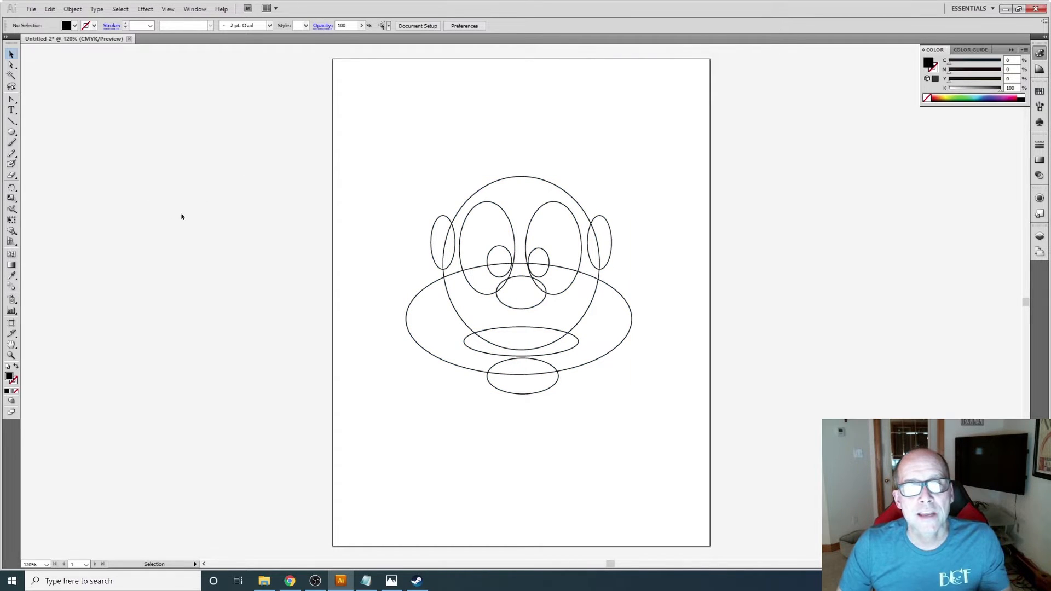
- Delete the inner ear segments overlapping both sides of the head and the eye segments crossing the nose
left_click(456, 258)
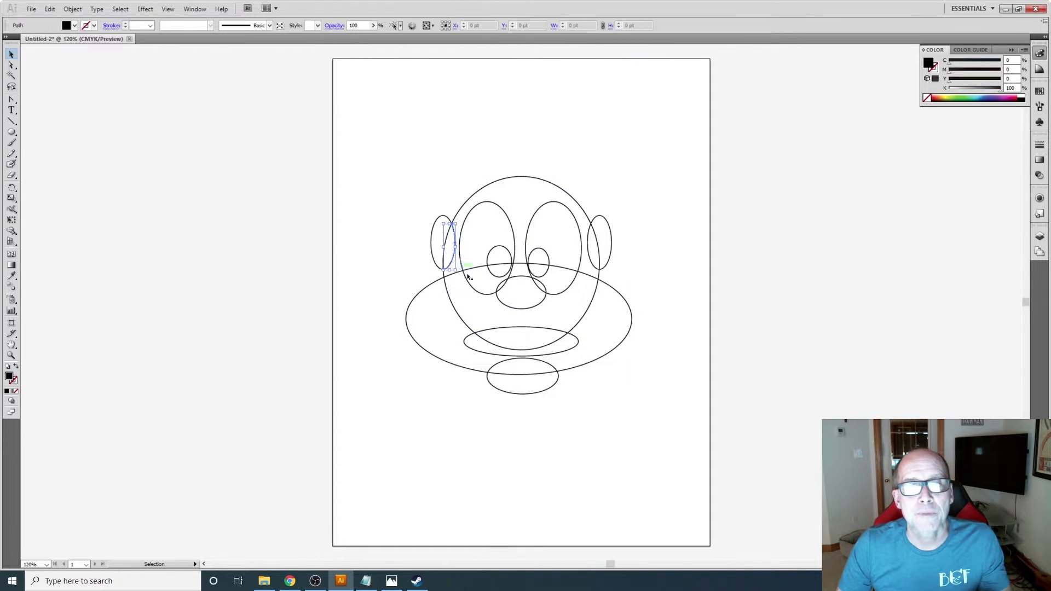
key("Delete")
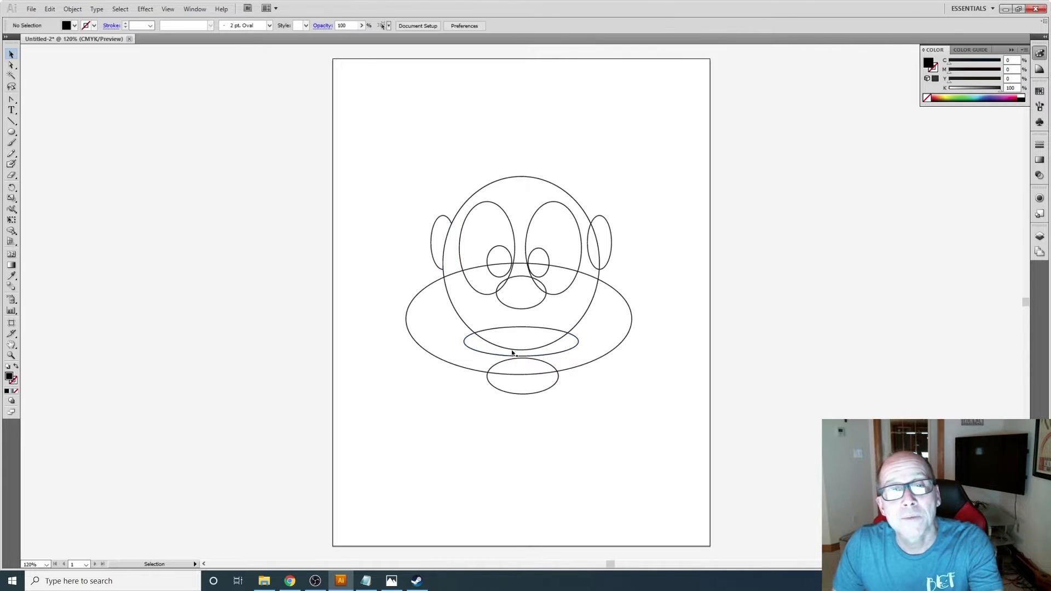
left_click(590, 244)
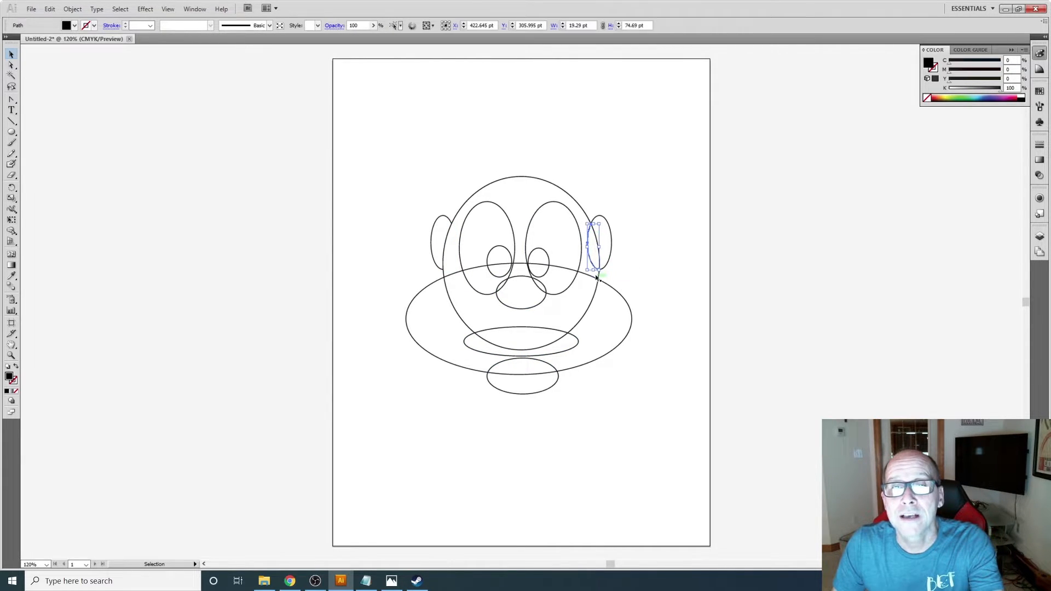
key("Delete")
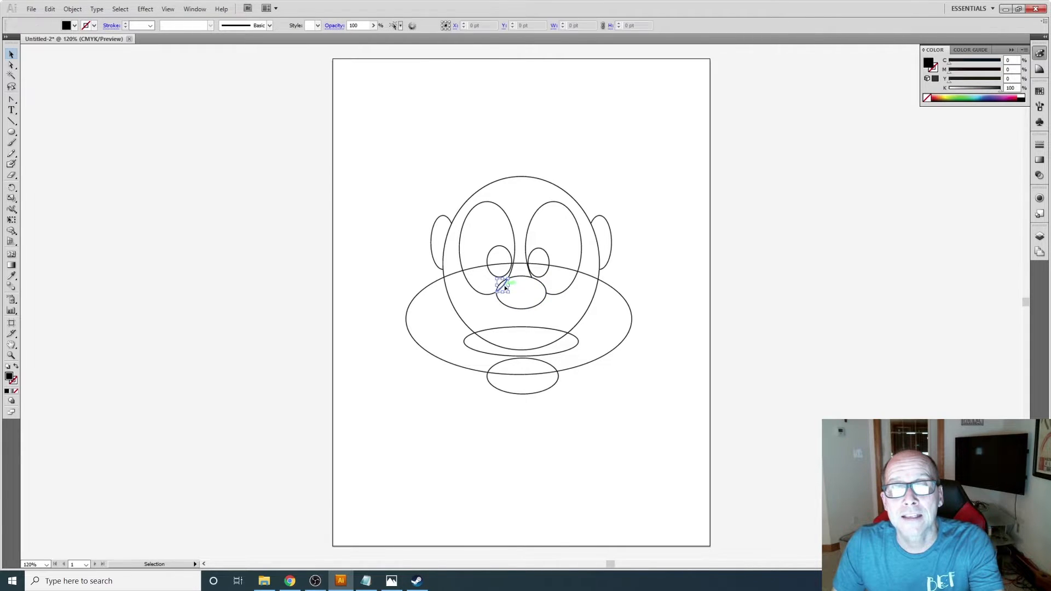
- Delete the head's lower curves inside the muzzle and the muzzle's upper arc from the left eye and both outer cheeks
left_click(476, 269)
key("Delete")
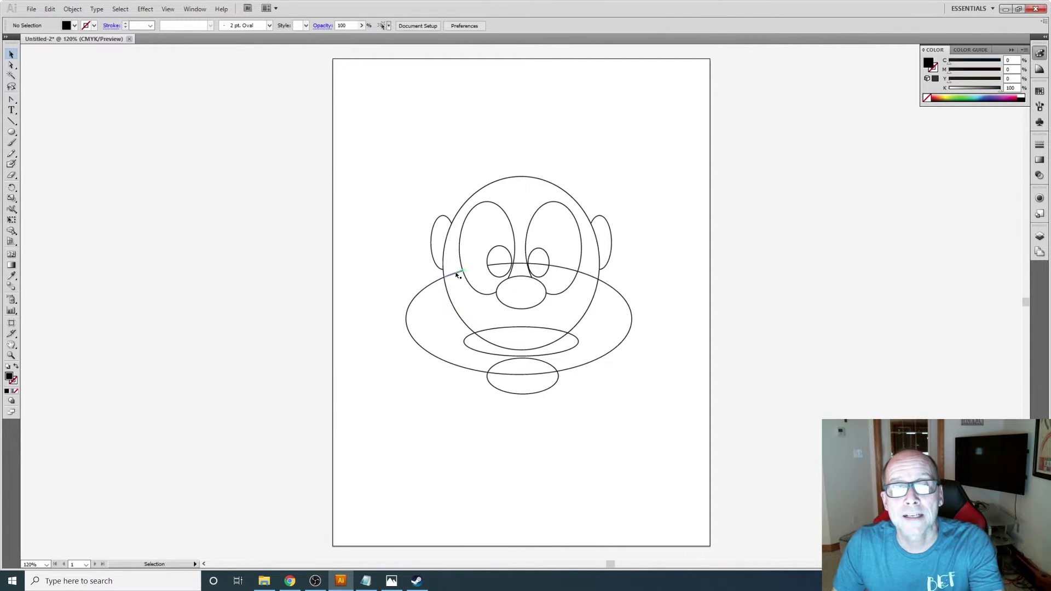
left_click(457, 310)
key("Delete")
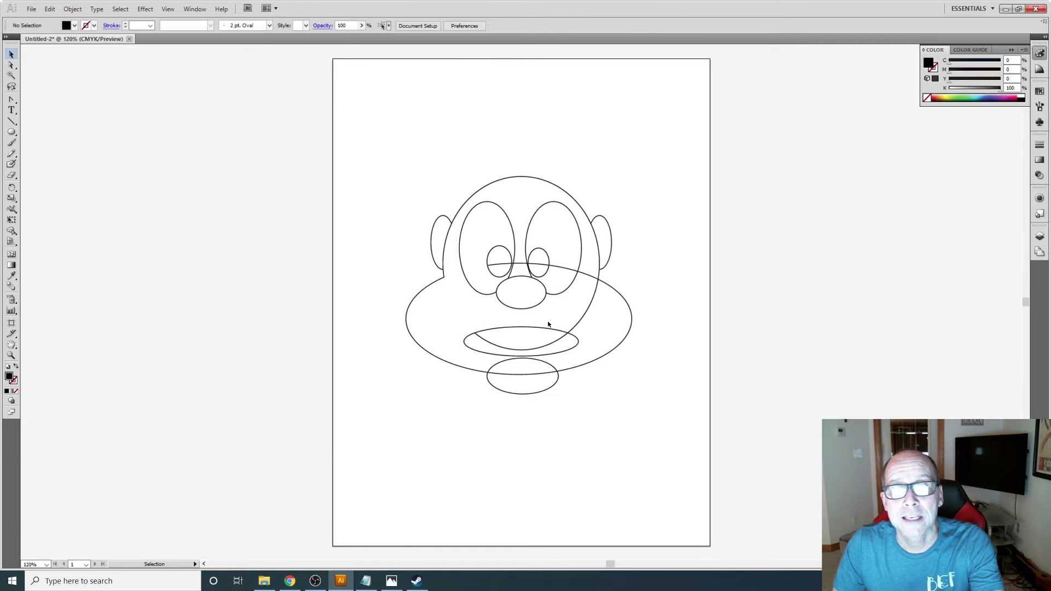
left_click(579, 326)
key("Delete")
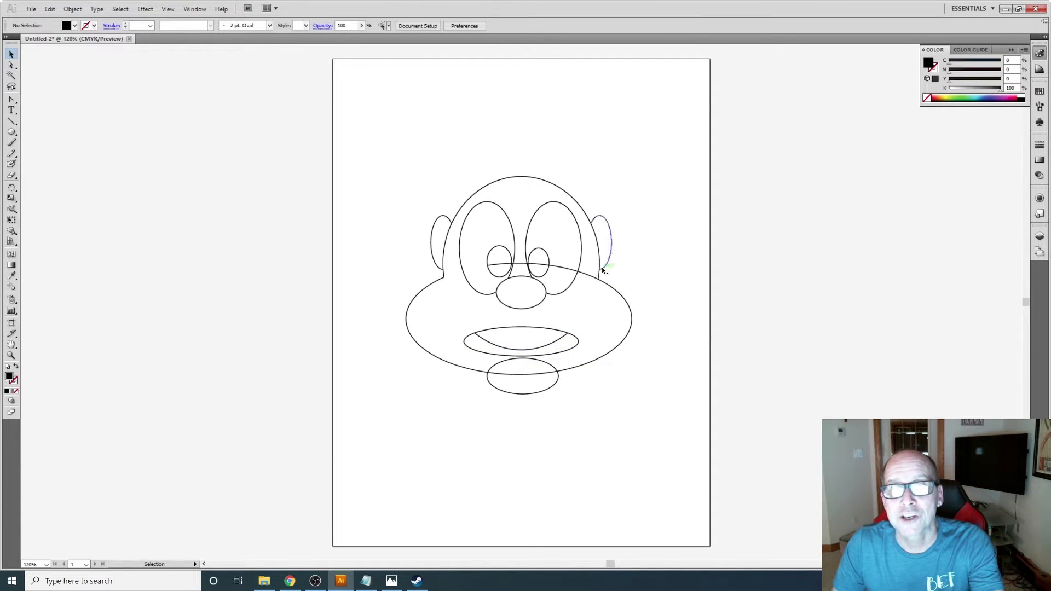
left_click(587, 277)
key("Delete")
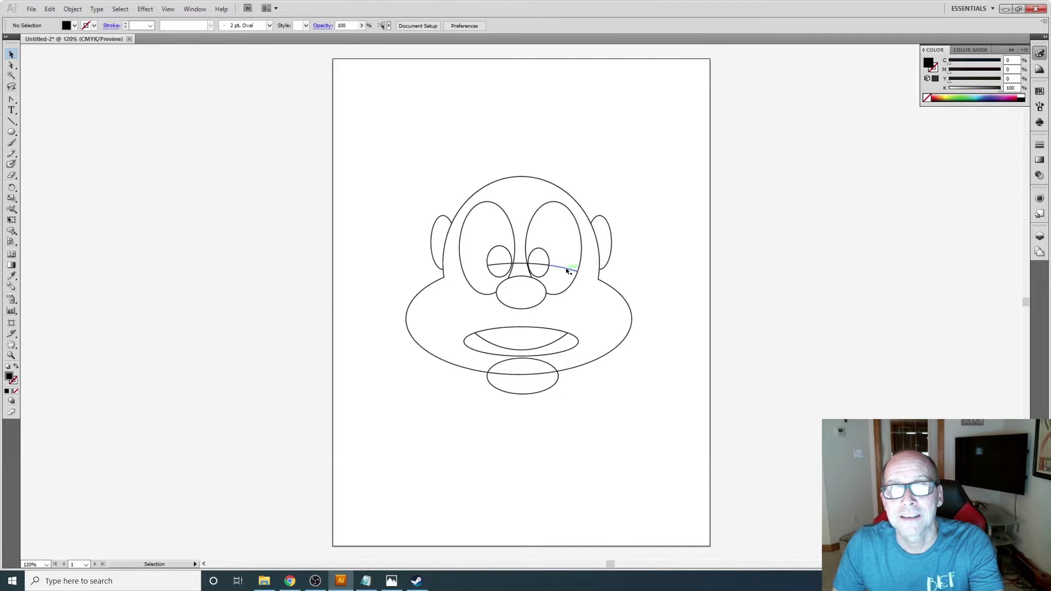
- Delete the remaining pieces of the muzzle's upper arc across the right eye, between the eyes and through both pupils
left_click(509, 267)
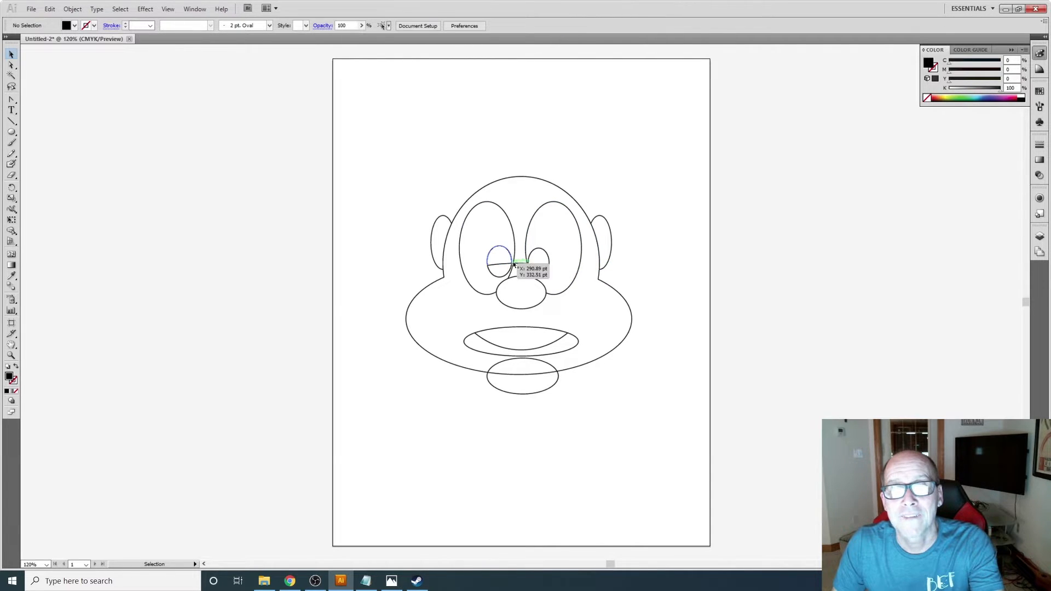
key("Delete")
left_click(513, 268)
key("Delete")
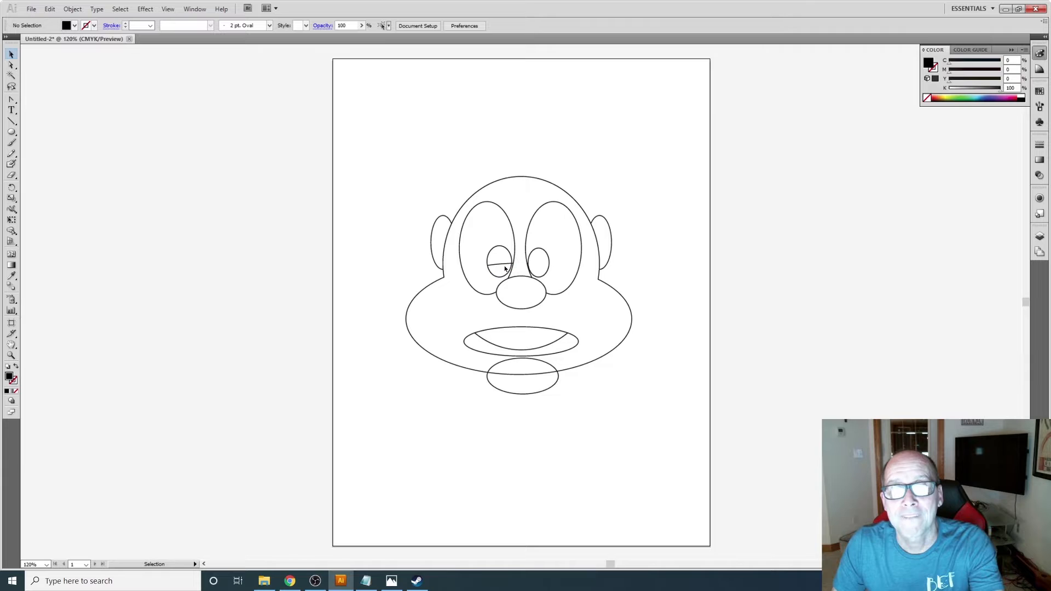
left_click(505, 268)
key("Delete")
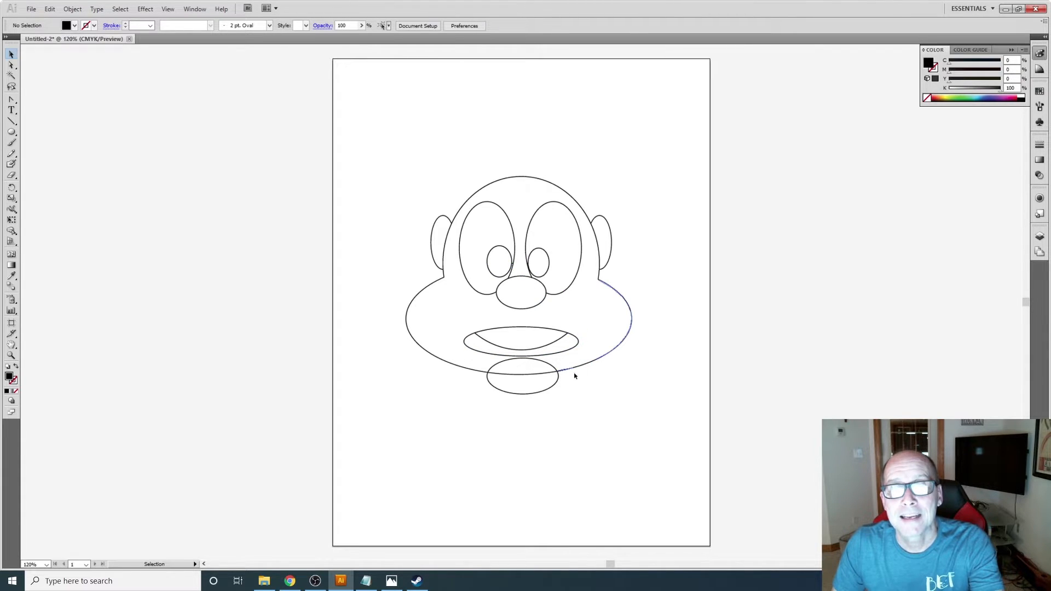
- Delete the chin's upper curve inside the muzzle and the muzzle's lower edge crossing the chin
left_click(540, 359)
key("Delete")
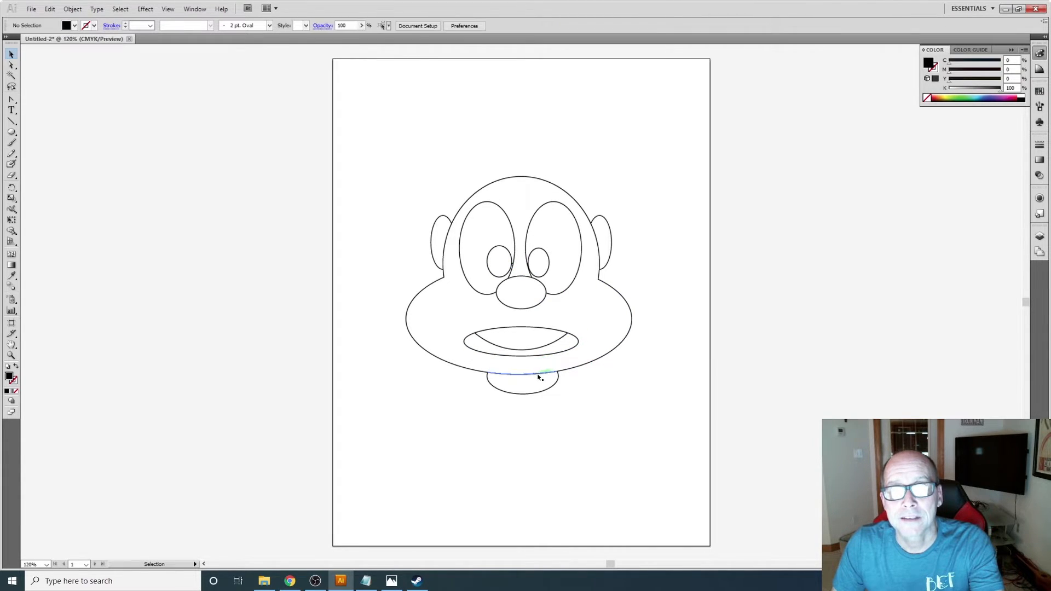
left_click(532, 375)
key("Delete")
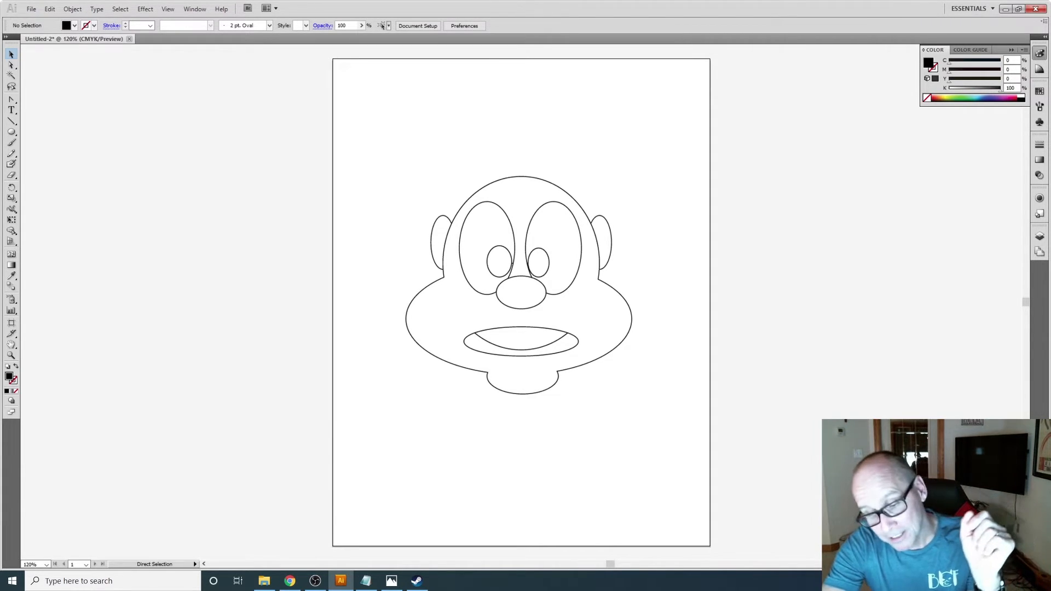
- Delete the tiny leftover line stubs between each pupil and the inner edge of its eye
key("ctrl+equal")
key("ctrl+equal")
key("ctrl+equal")
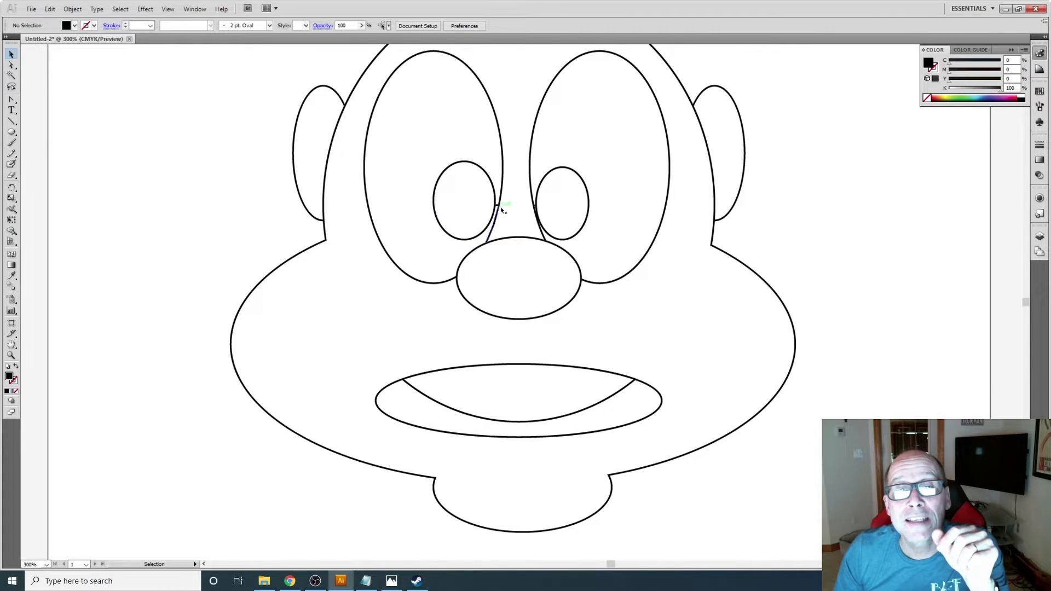
left_click_drag(498, 207, 486, 207)
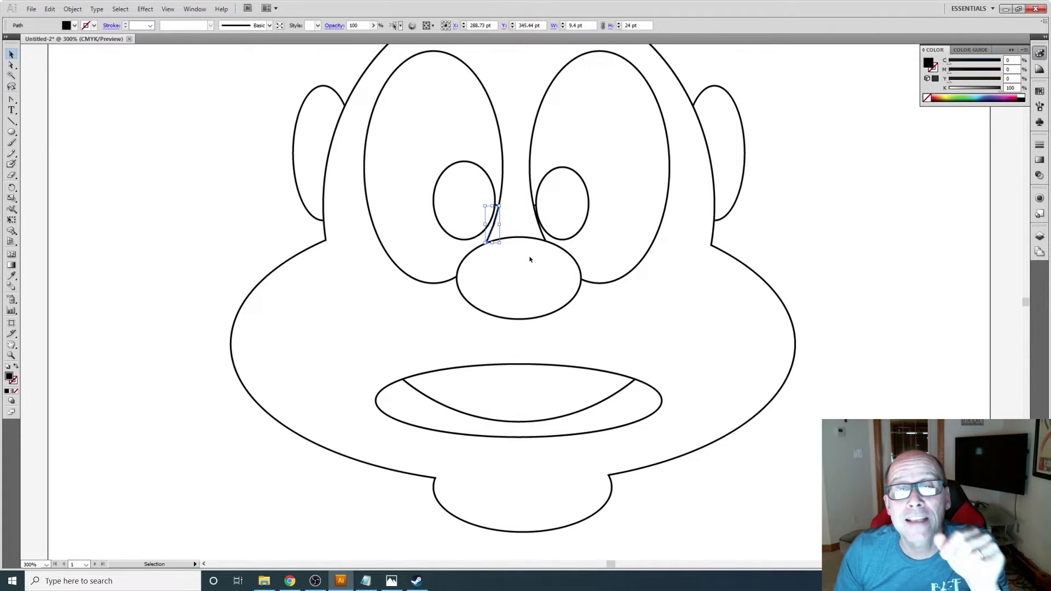
left_click(510, 221)
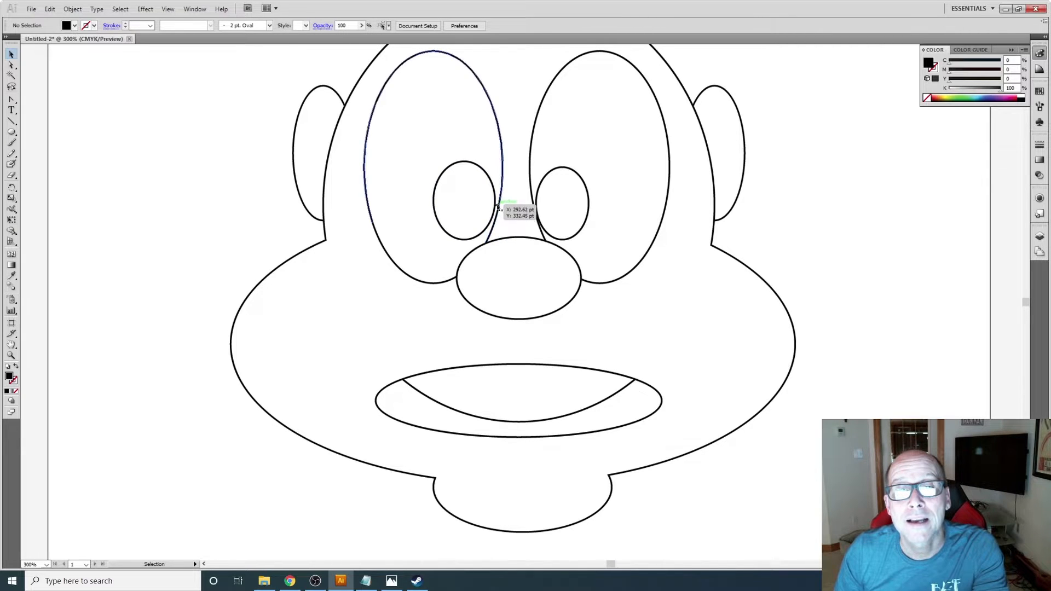
key("ctrl+=")
key("ctrl+=")
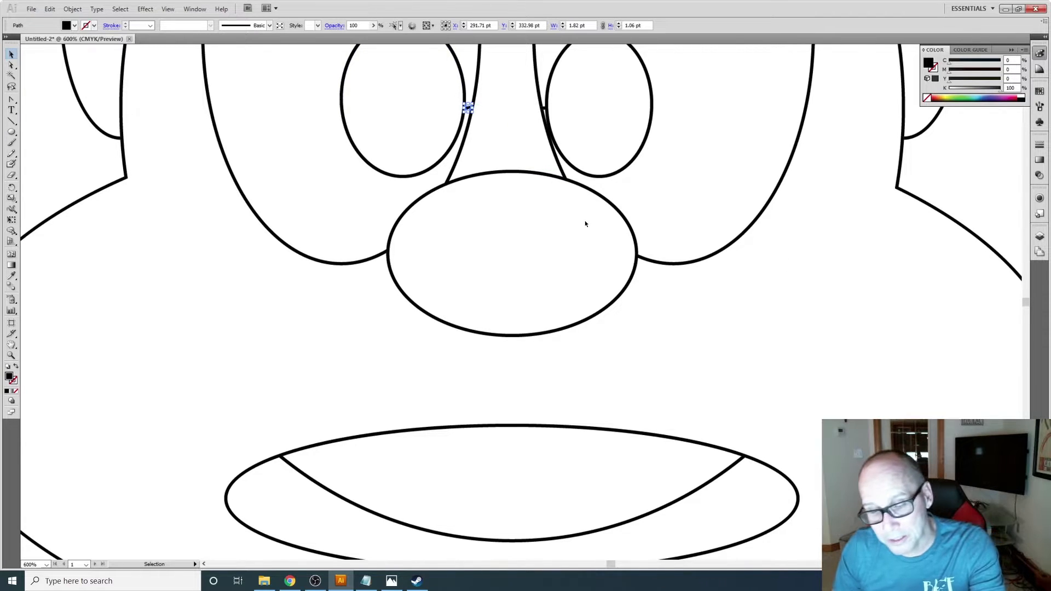
left_click(545, 110)
key("Delete")
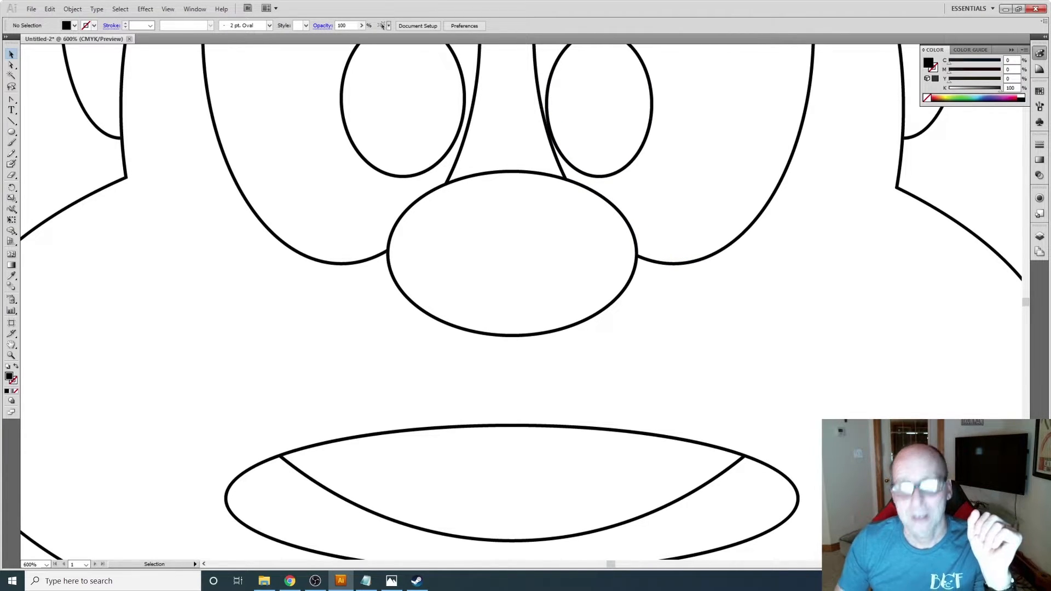
key("ctrl+minus")
key("ctrl+minus")
key("ctrl+minus")
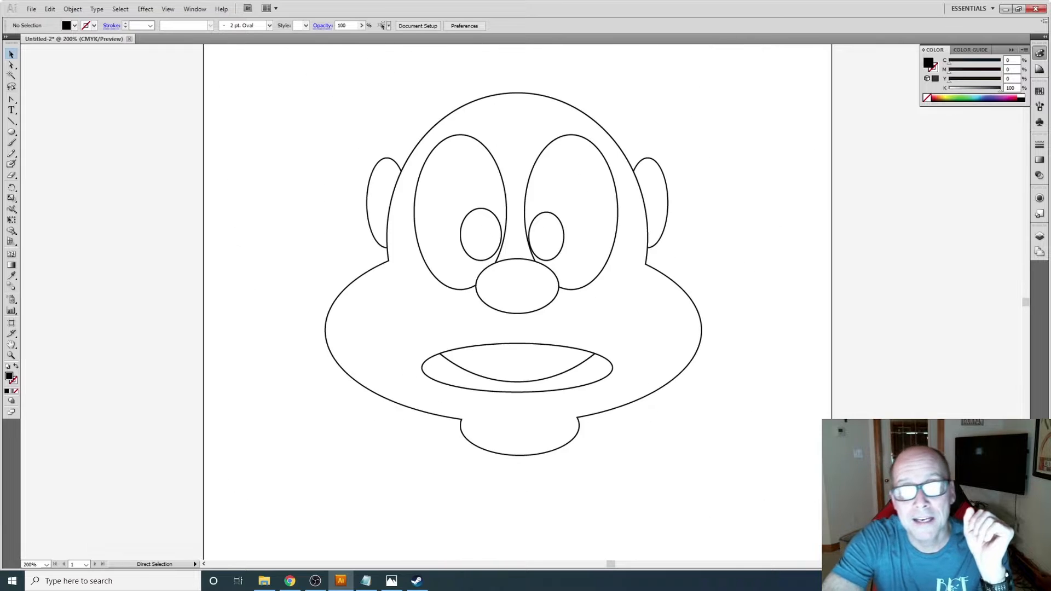
key("ctrl+minus")
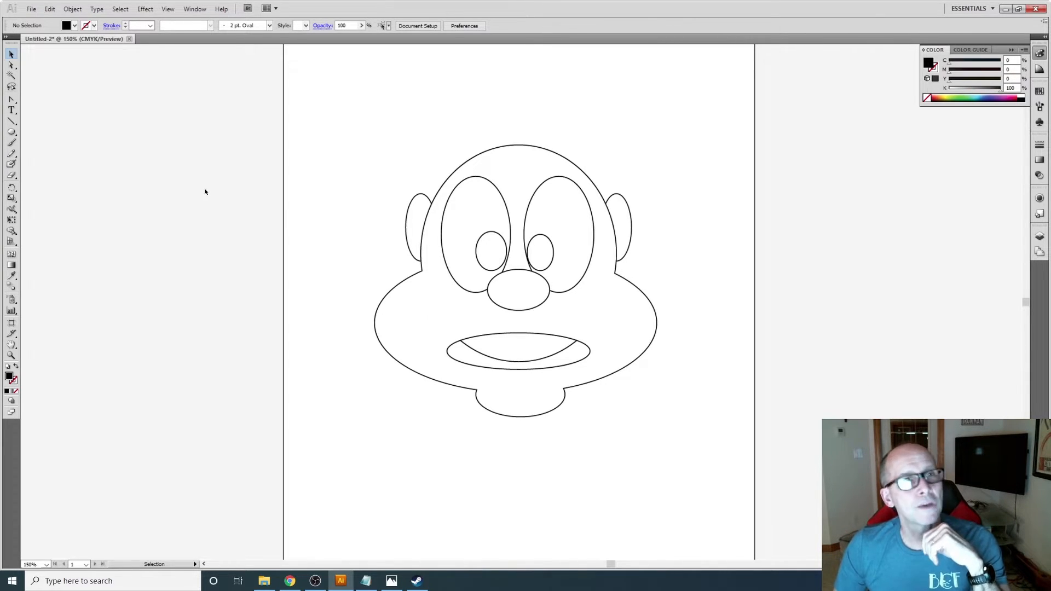
- Open the FOCOLTONE color book from the swatch libraries
left_click(192, 11)
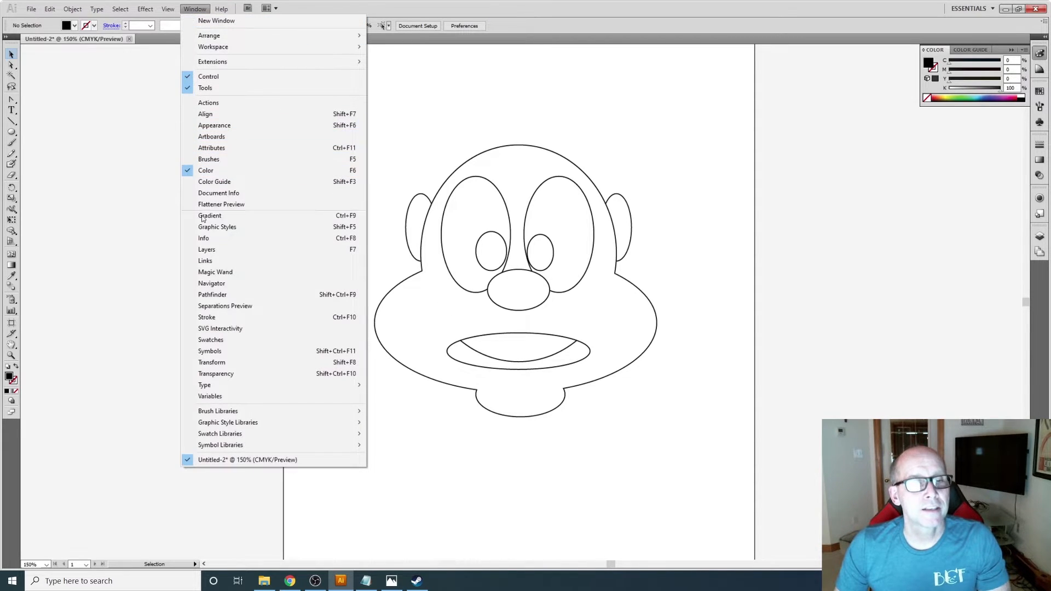
mouse_move(303, 435)
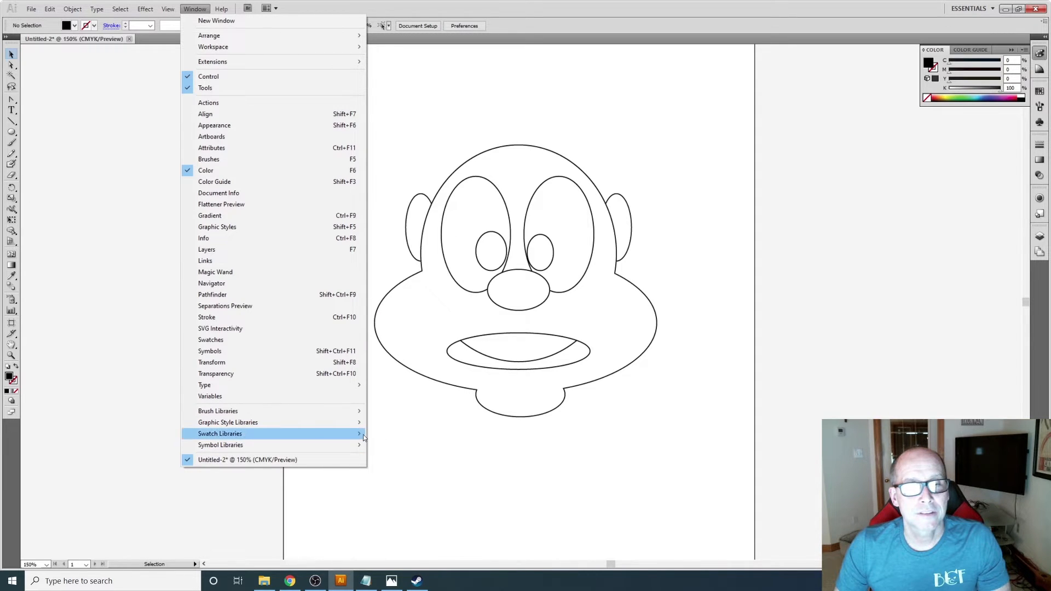
mouse_move(363, 434)
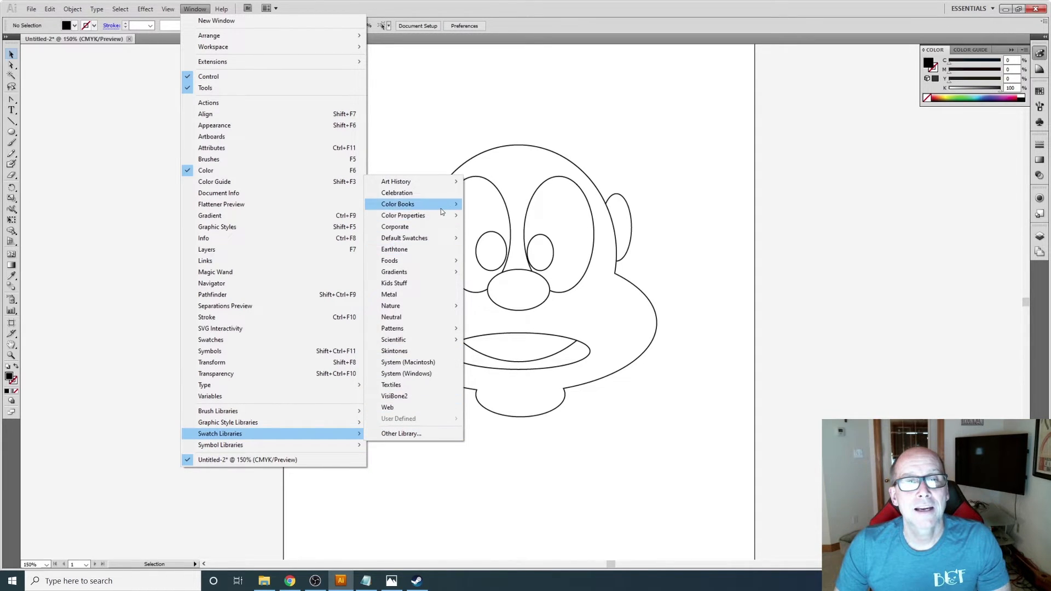
mouse_move(440, 208)
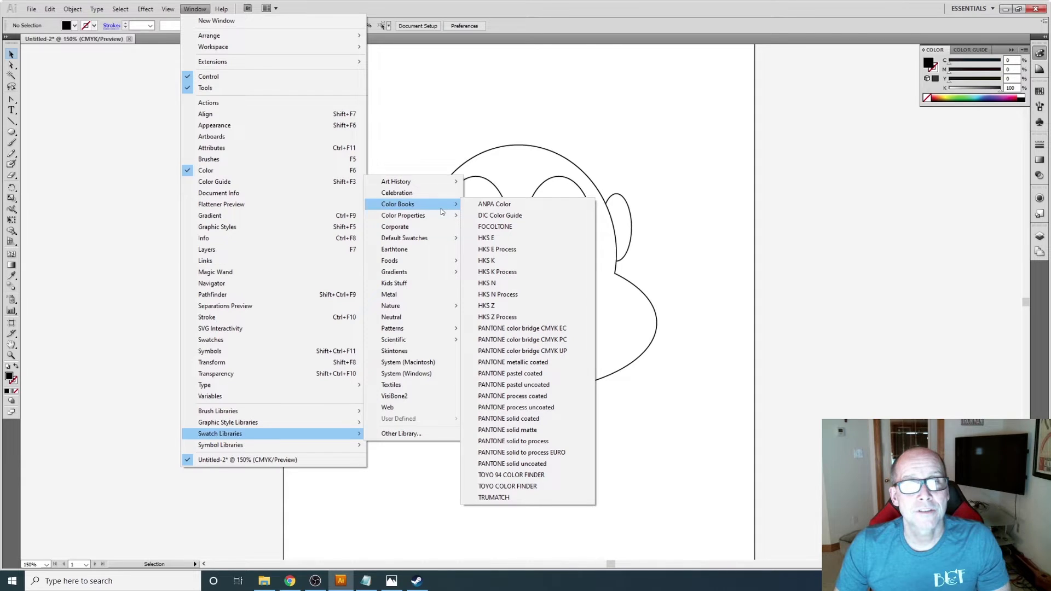
left_click(519, 228)
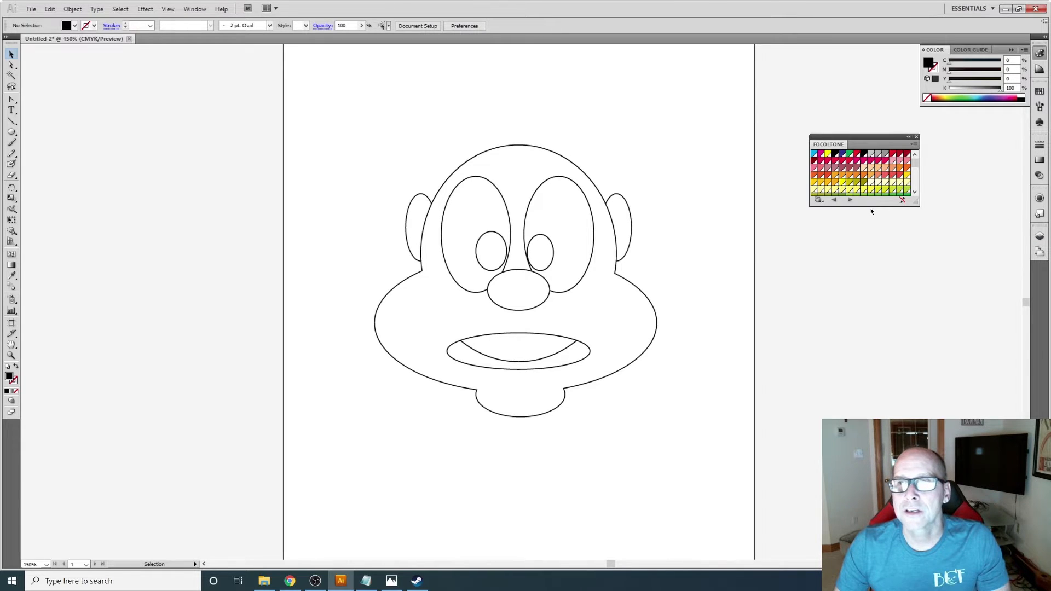
- Enlarge the FOCOLTONE swatch panel to show many more colors and place it just beside the face
left_click_drag(870, 207, 870, 548)
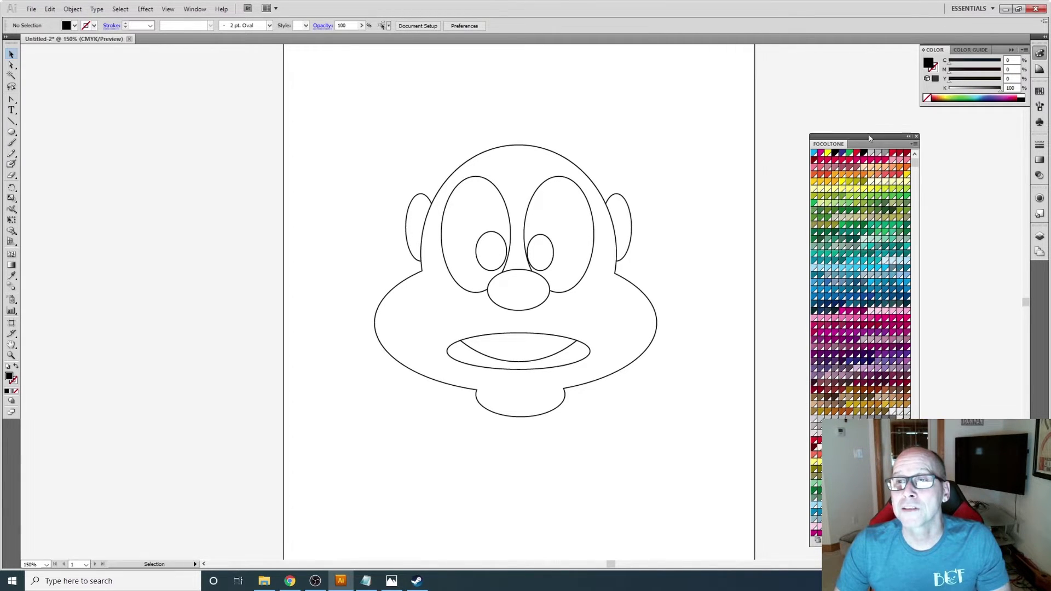
left_click_drag(867, 135, 847, 67)
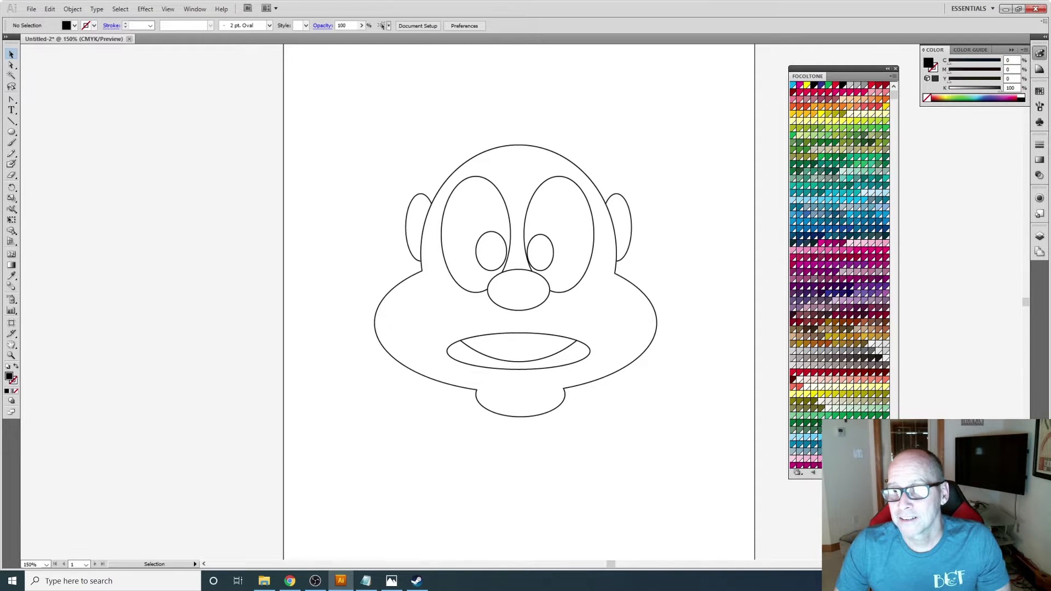
left_click_drag(876, 477, 876, 523)
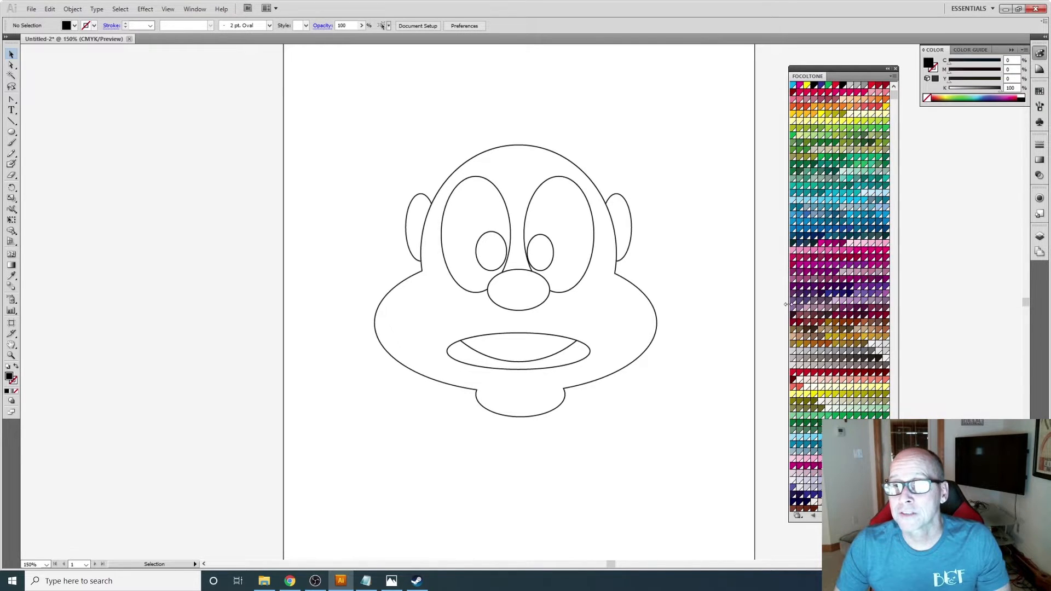
mouse_move(787, 304)
left_mouse_down()
mouse_move(758, 304)
mouse_move(785, 305)
left_mouse_up()
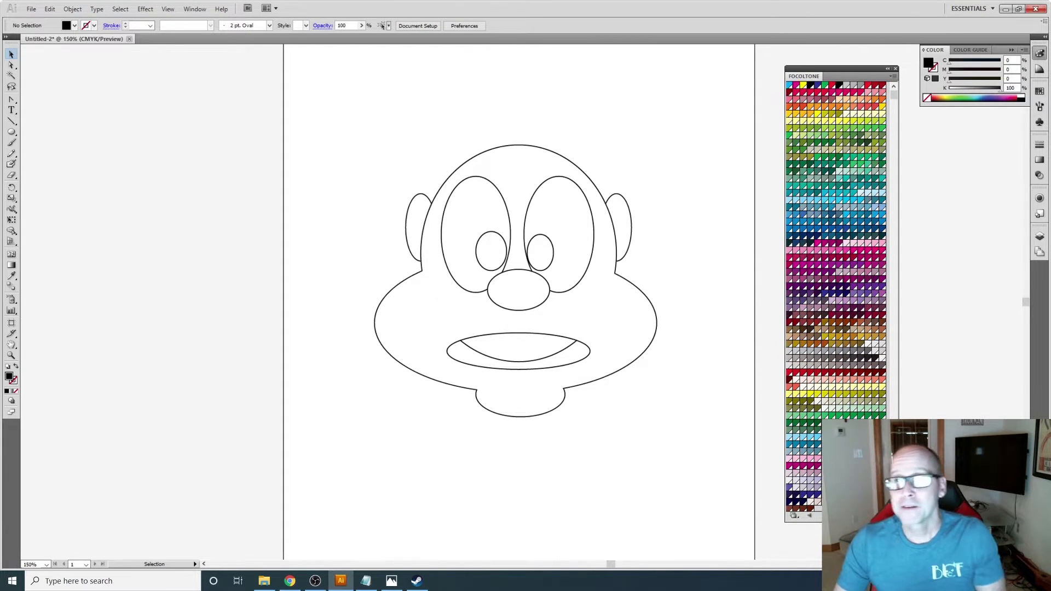
left_click_drag(853, 68, 763, 60)
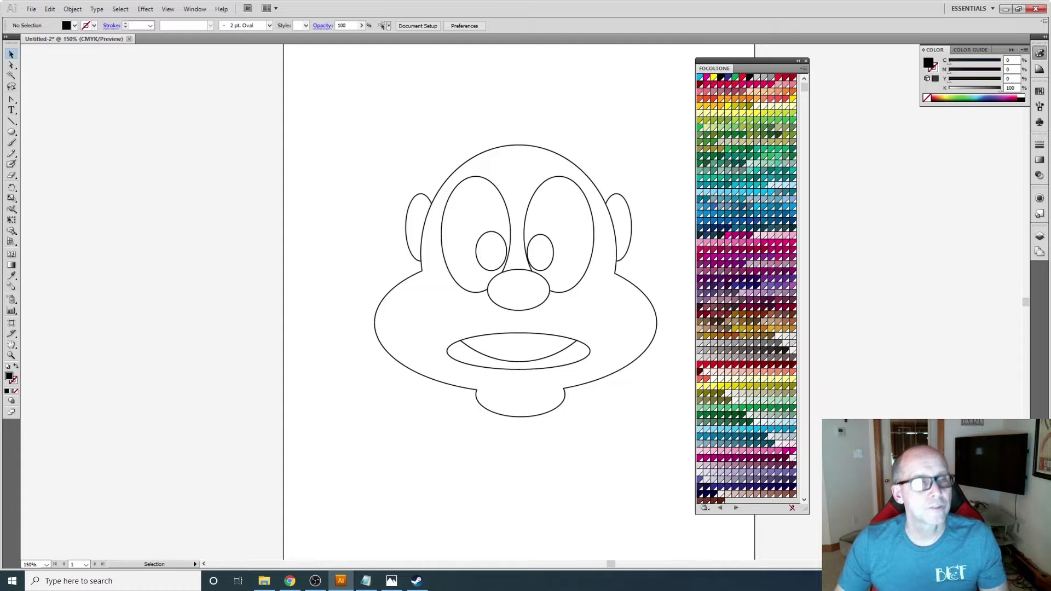
- Try to fill the pupil of the right eye with FOCOLTONE 3380 using the Live Paint Bucket without a selection
key("k")
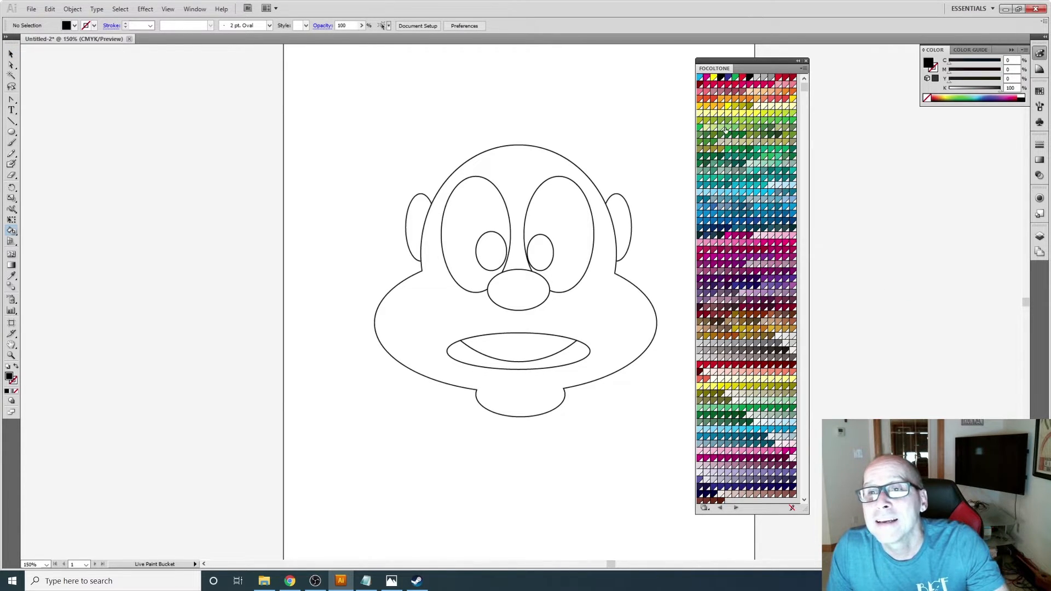
left_click(757, 192)
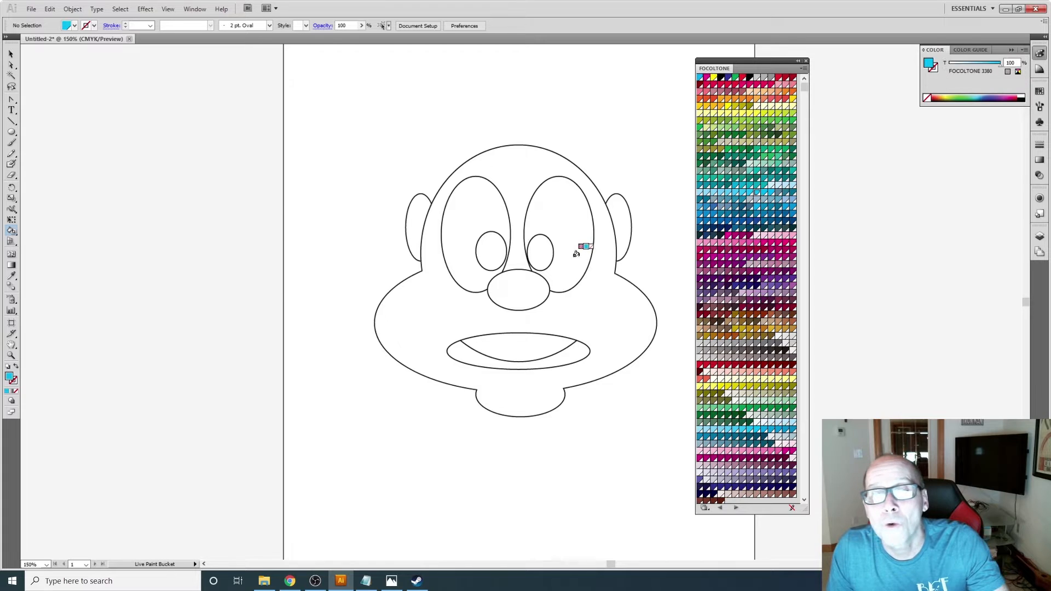
left_click(537, 244)
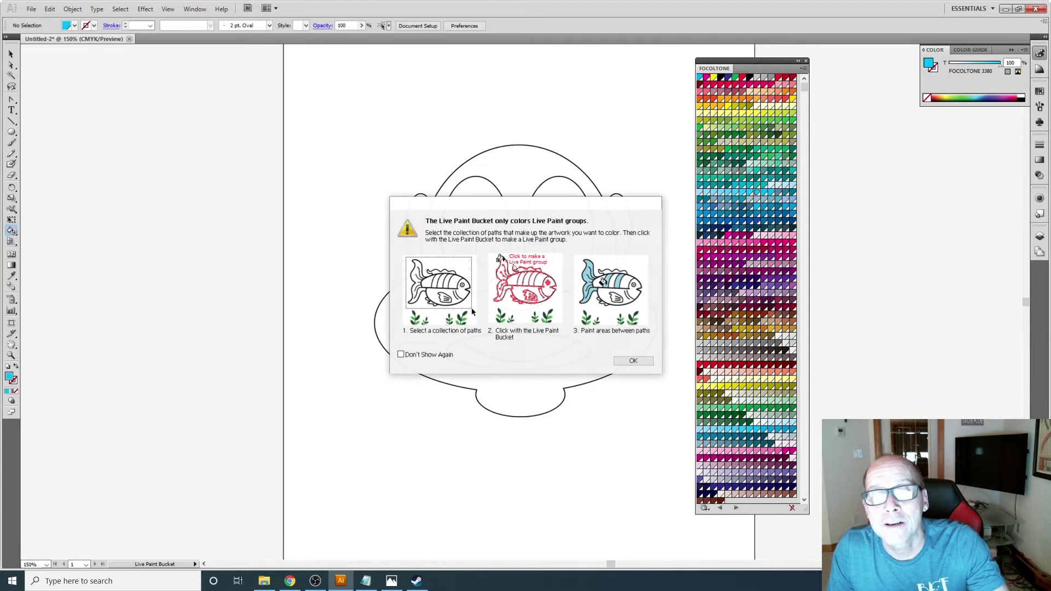
left_click(633, 362)
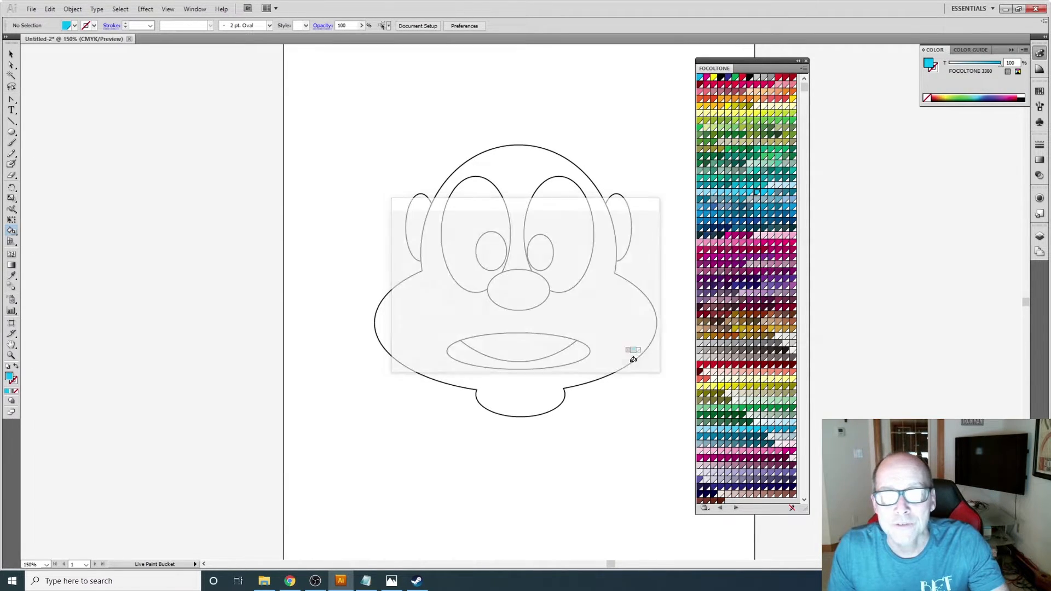
- Select the whole face, turn it into a Live Paint group and fill both pupils with blue FOCOLTONE 3380
left_click(11, 53)
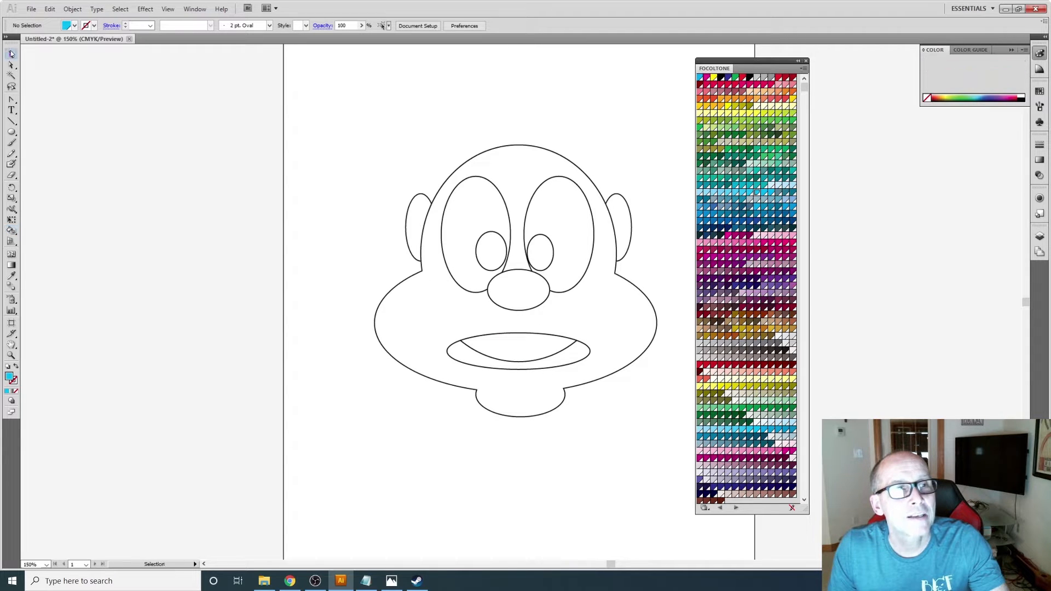
left_click_drag(339, 101, 679, 464)
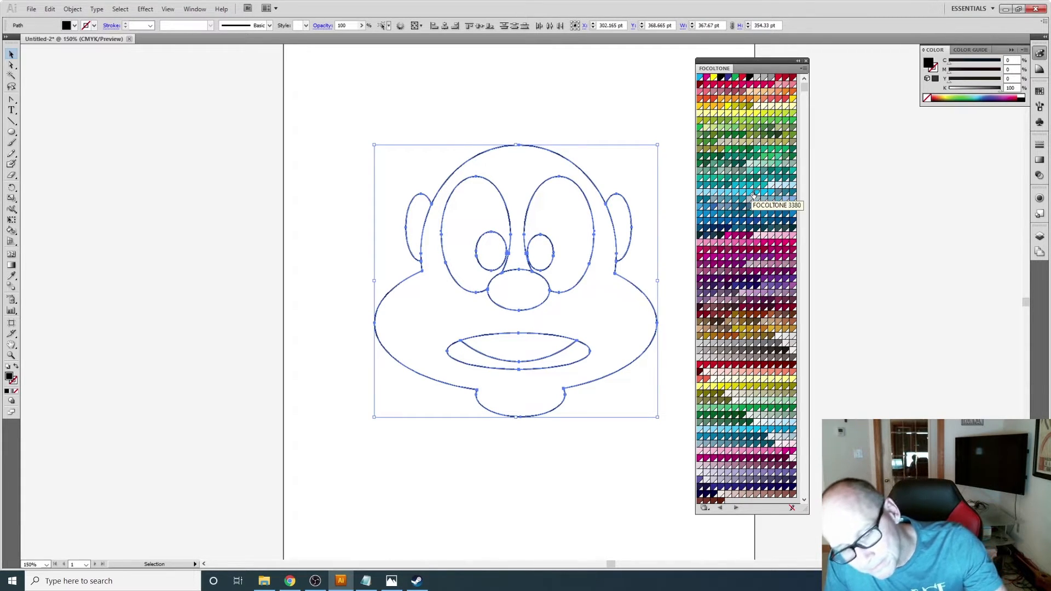
key("k")
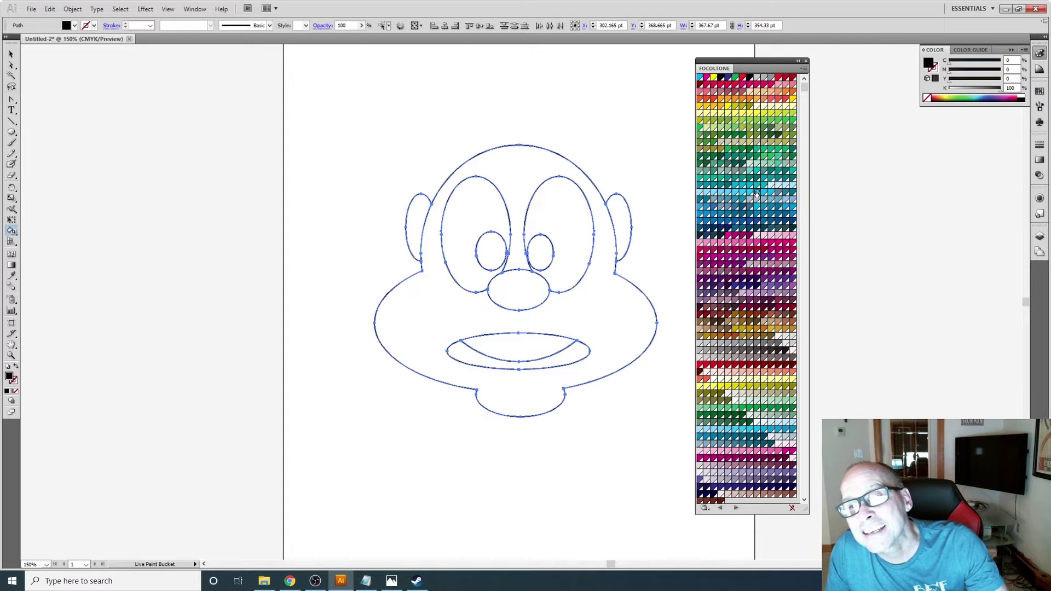
left_click(757, 192)
left_click(544, 250)
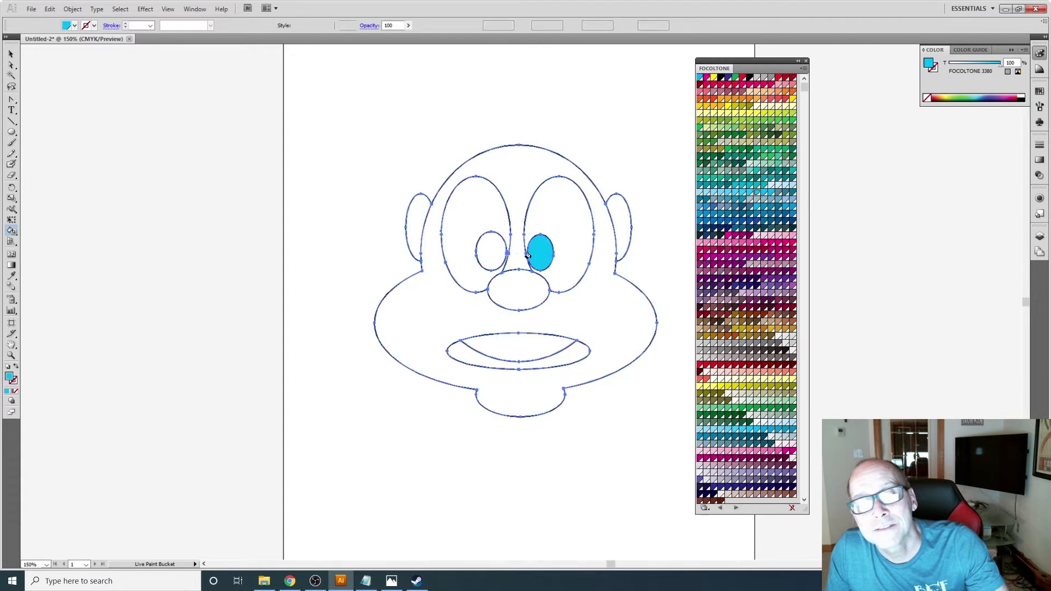
left_click(492, 247)
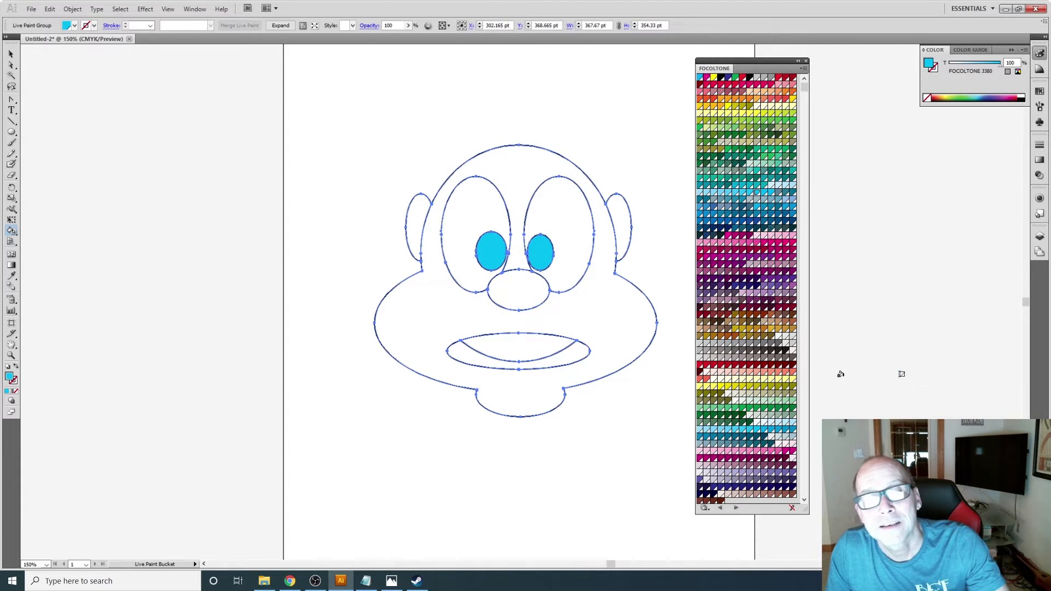
- Deselect the face and fill the upper part of the mouth with pink FOCOLTONE 3409
left_click(11, 54)
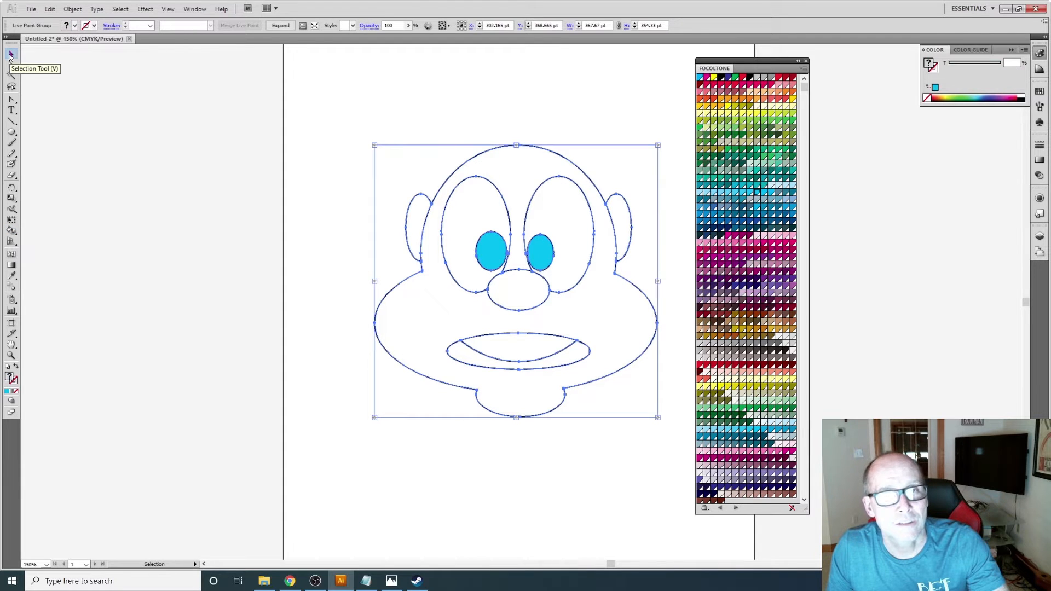
left_click(176, 101)
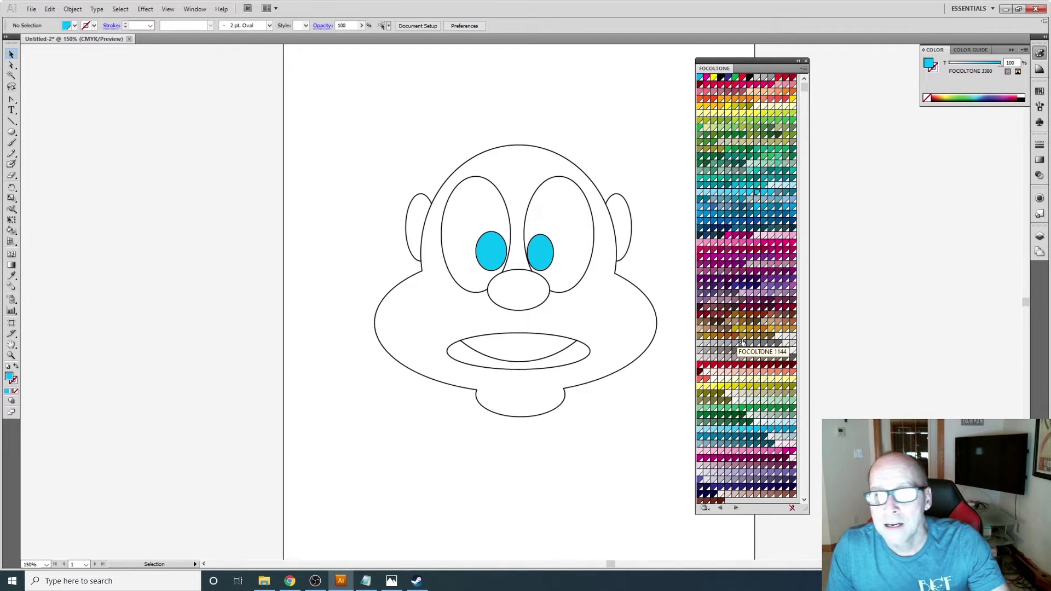
left_click(757, 451)
left_click(486, 357)
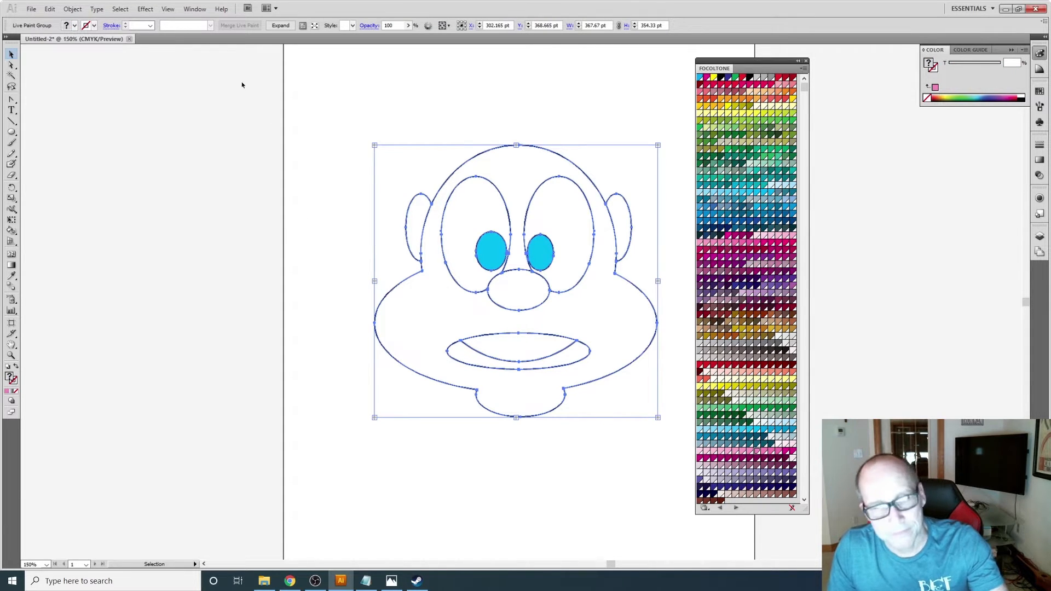
left_click(220, 94)
key("k")
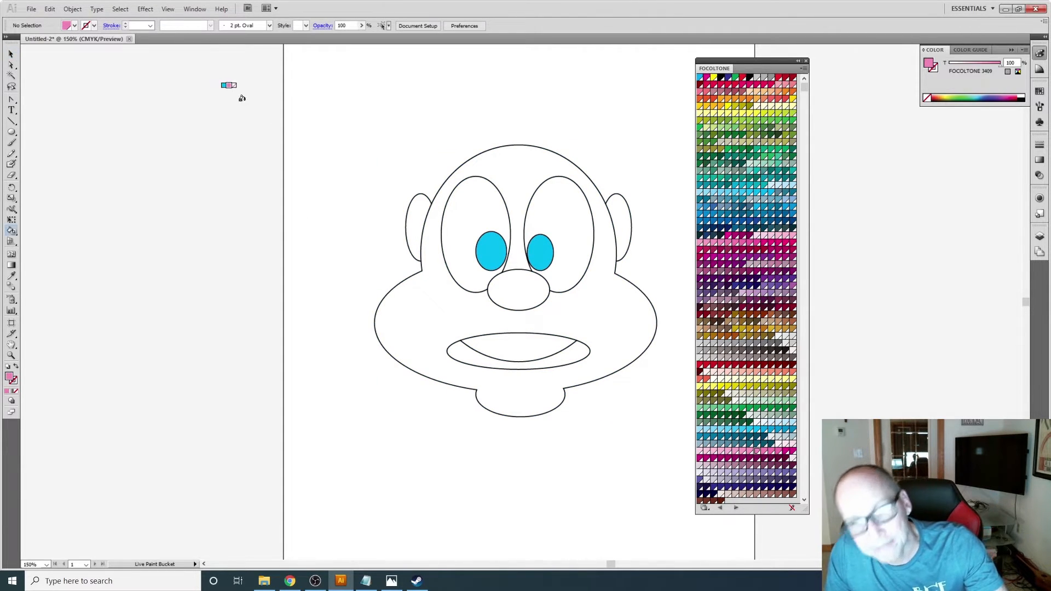
left_click(534, 342)
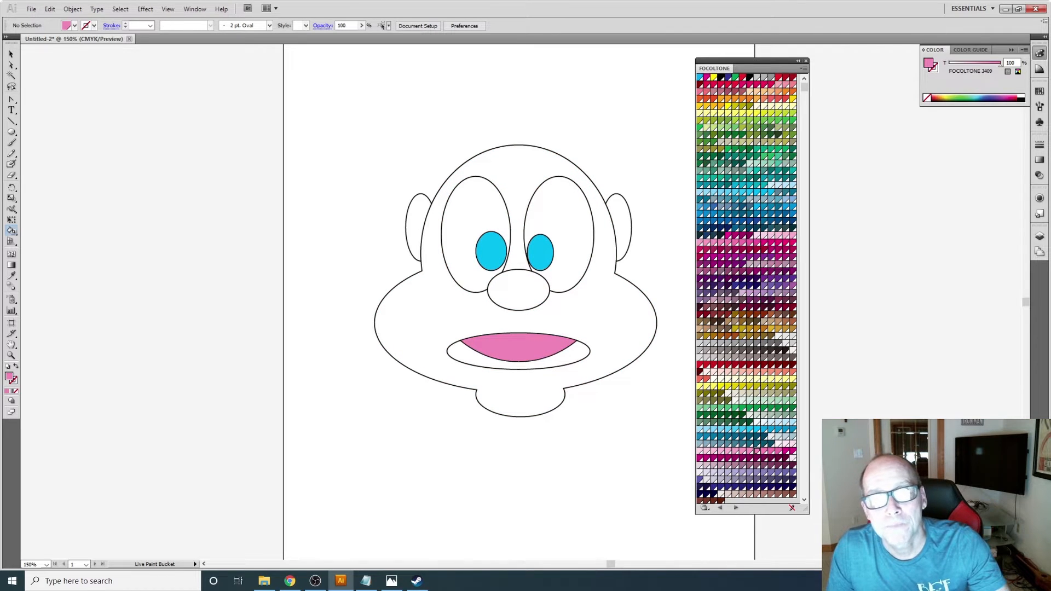
- Fill the upper part of the mouth with light pink FOCOLTONE 1012 and the area beneath it with black FOCOLTONE 1073
left_click(712, 450)
left_click(498, 335)
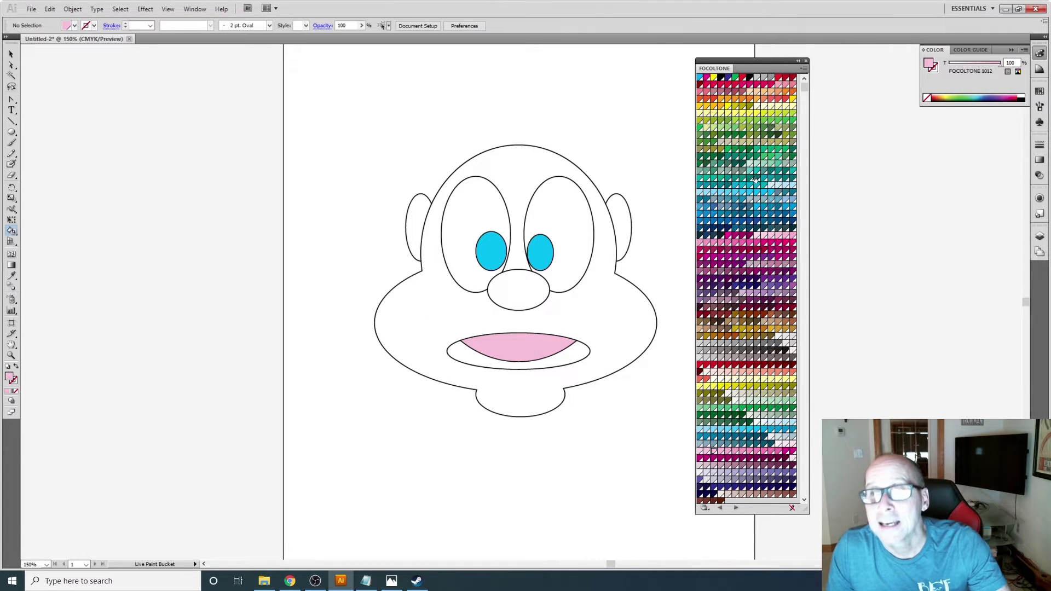
left_click(721, 78)
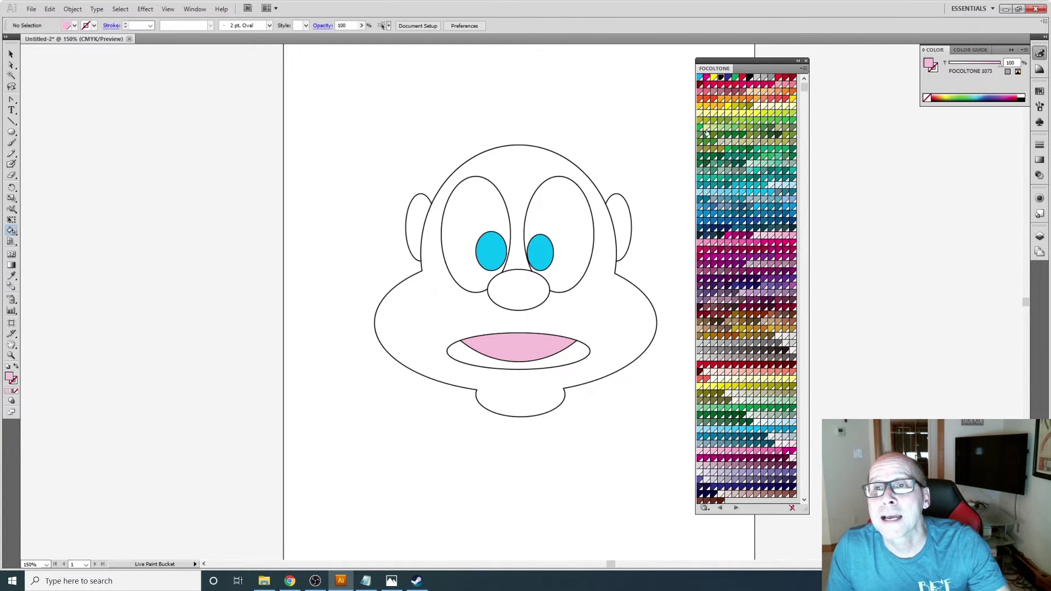
left_click(549, 362)
left_click(463, 352)
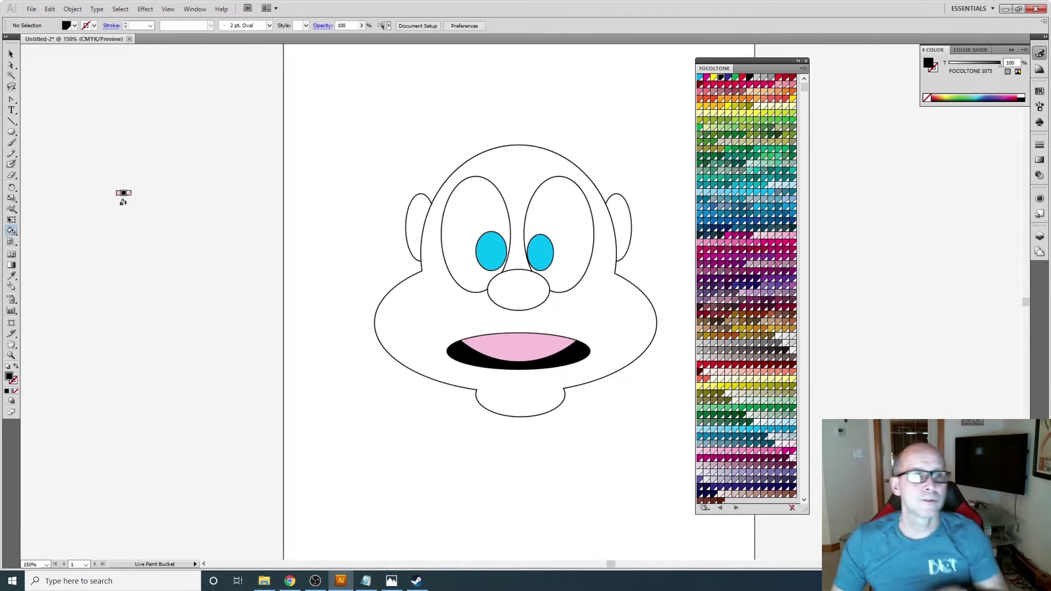
- Open the Skintones swatch library
left_click(198, 9)
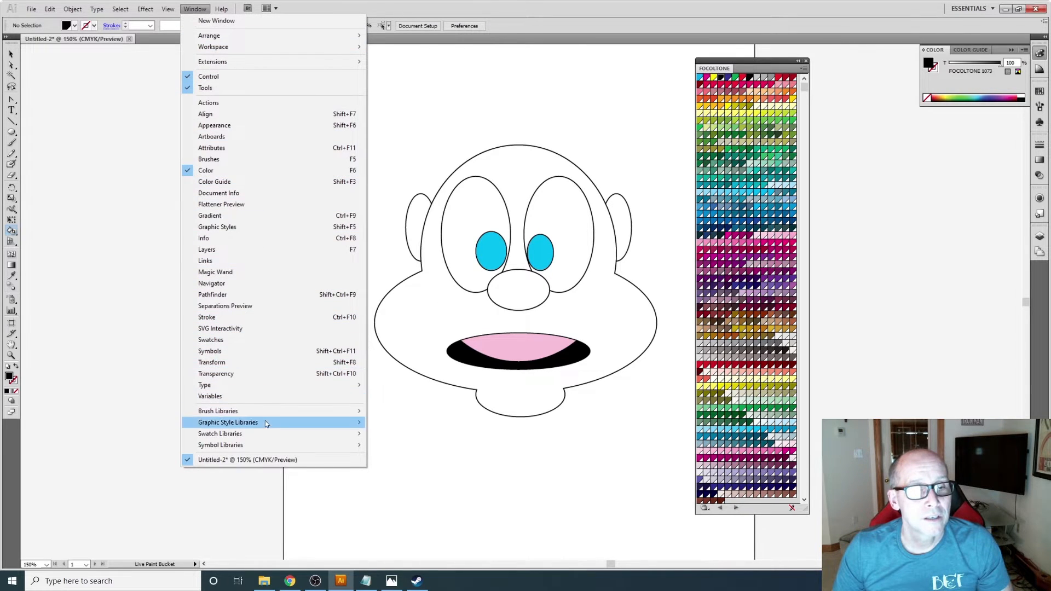
mouse_move(261, 436)
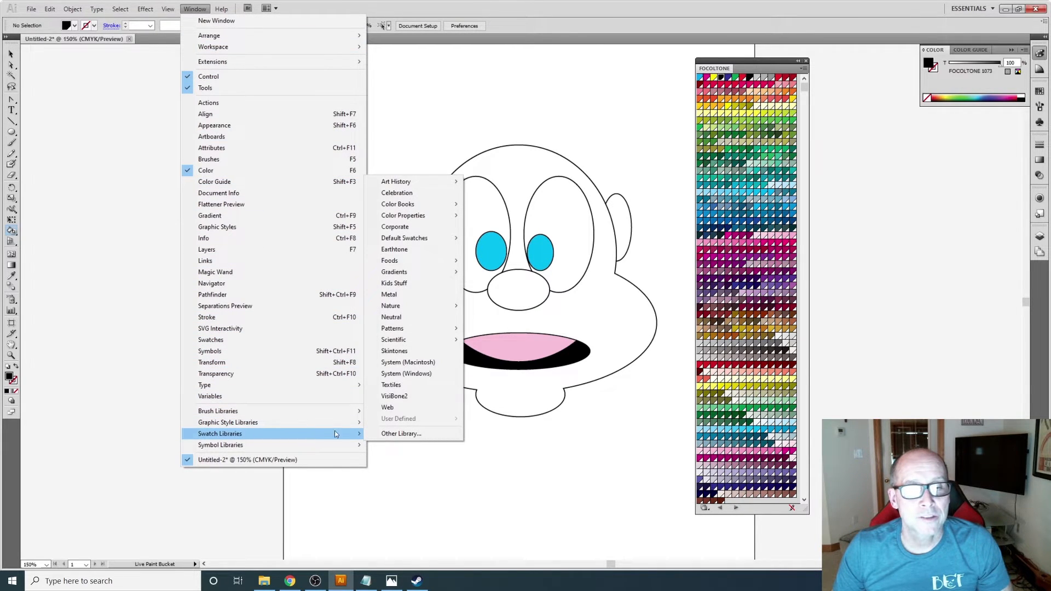
left_click(441, 352)
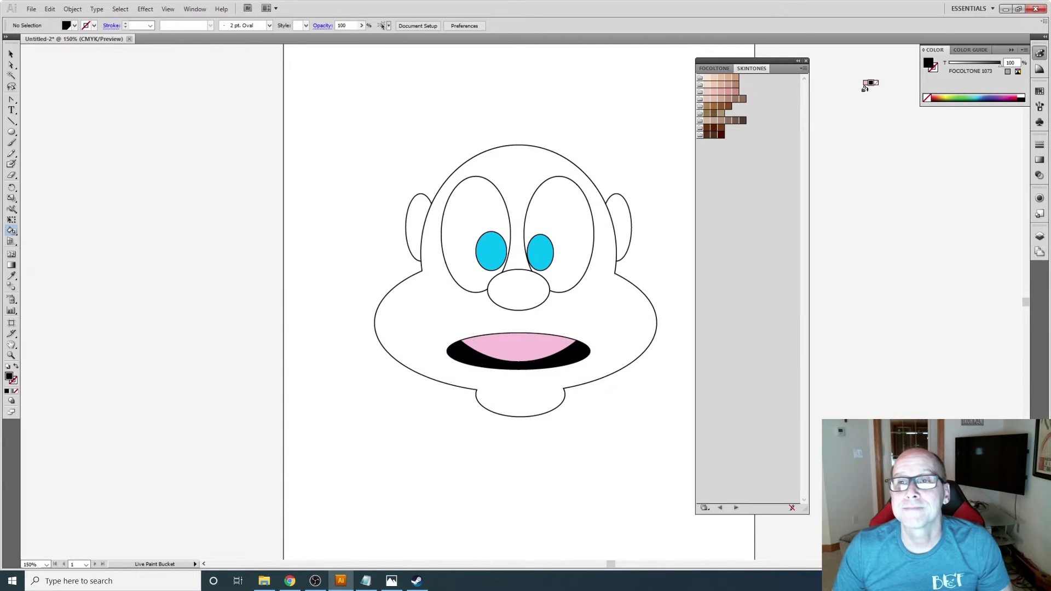
- Detach the Skintones swatches into their own floating panel beside the FOCOLTONE colors and switch to the Selection tool
left_click(715, 68)
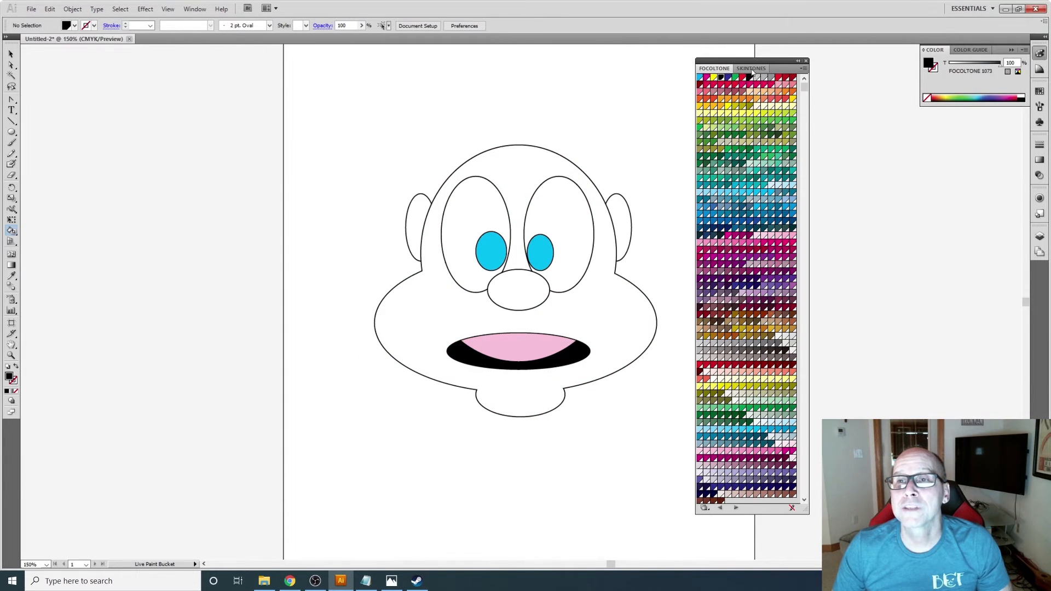
left_click(750, 69)
left_click_drag(756, 70, 892, 127)
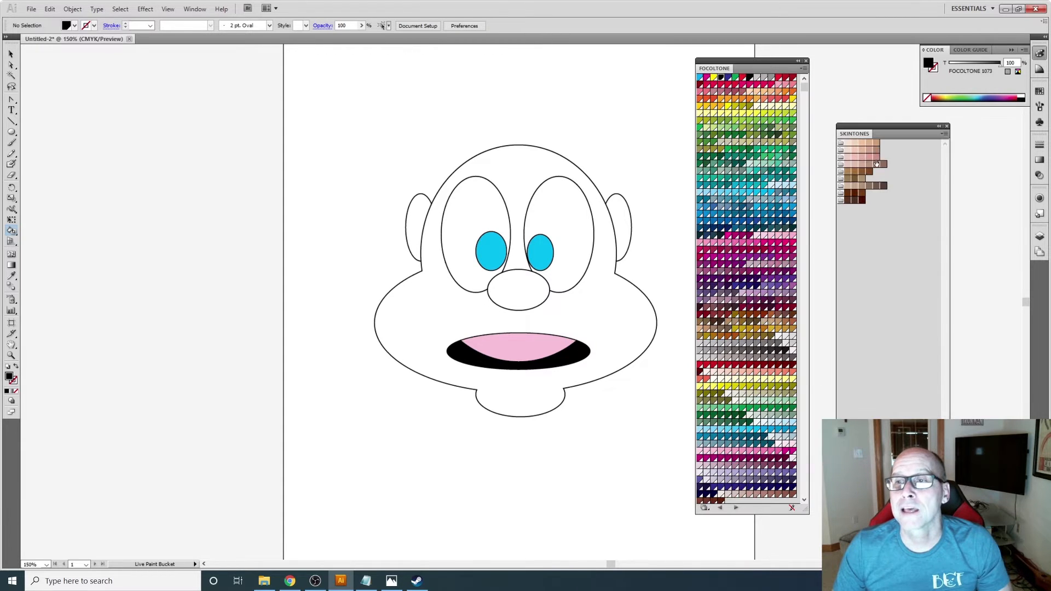
left_click(891, 119)
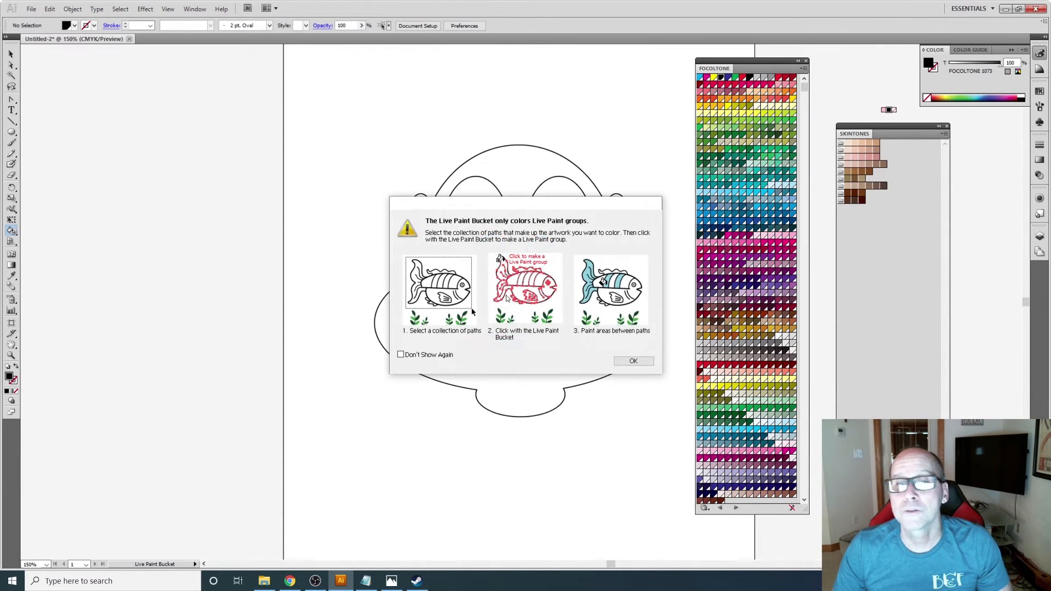
left_click(627, 364)
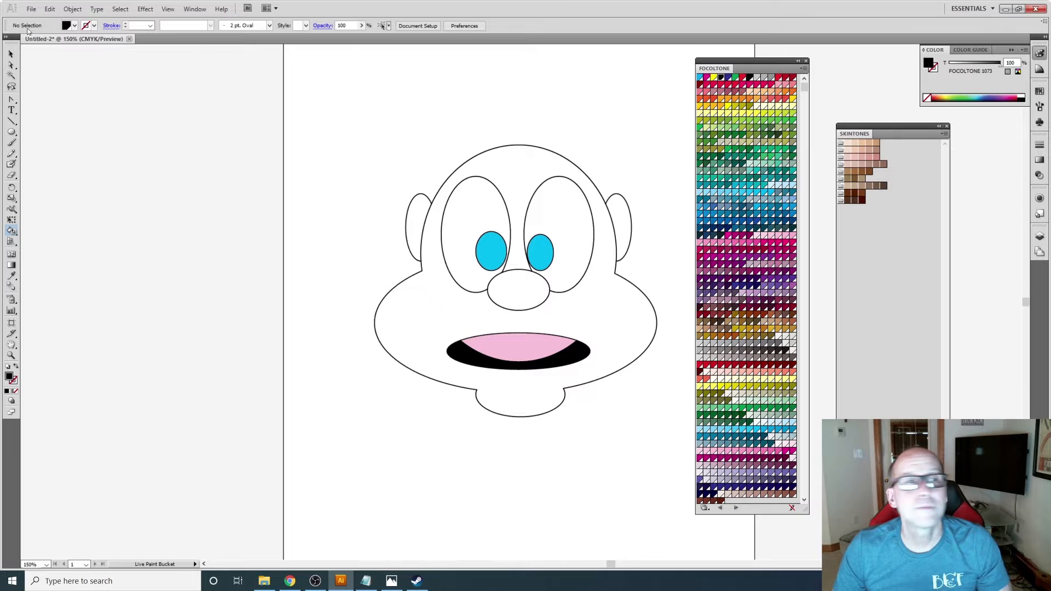
left_click(11, 54)
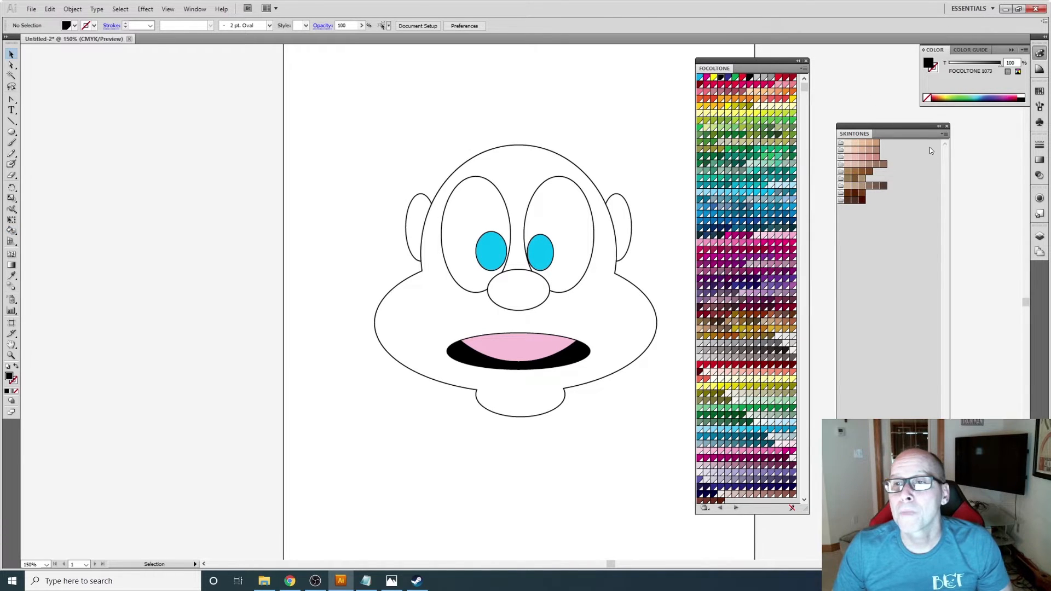
- Shorten the floating Skintones swatch panel to fit its swatches and place it on the opposite side of the face from the FOCOLTONE colors
left_click_drag(890, 128, 857, 73)
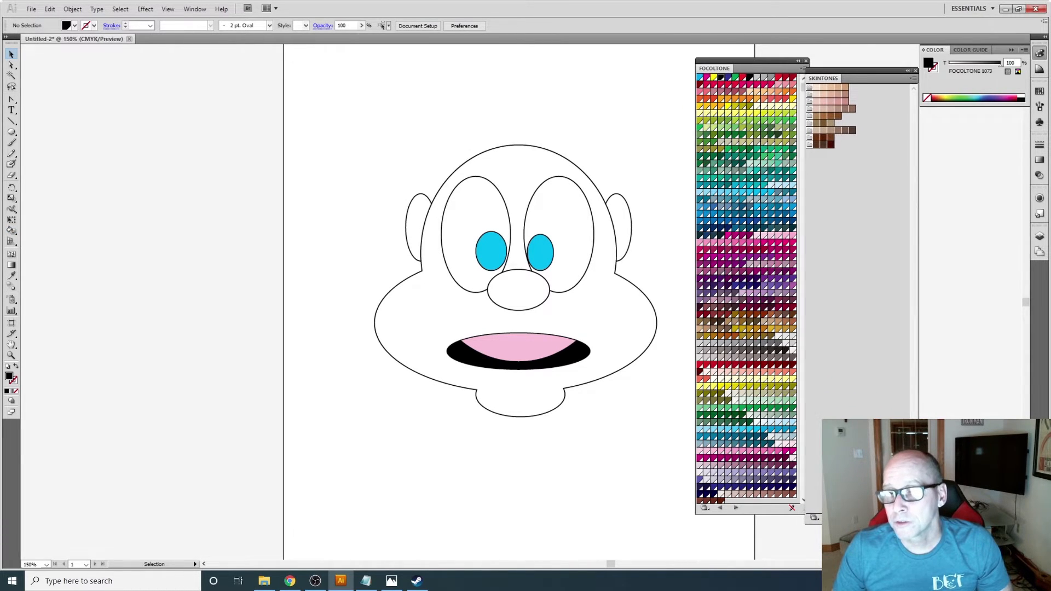
left_click_drag(866, 522, 867, 163)
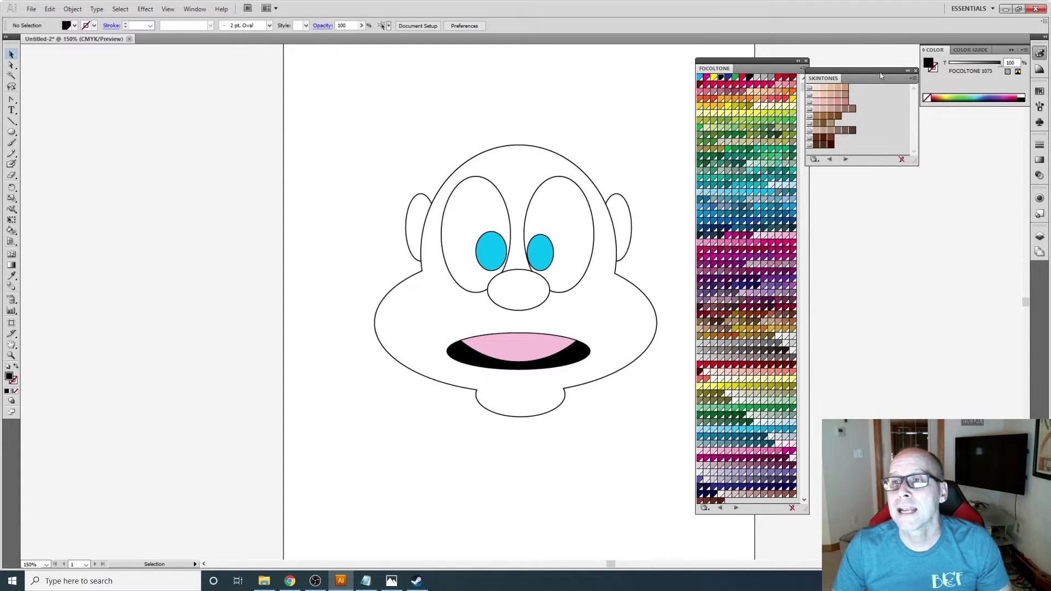
left_click_drag(881, 75, 226, 76)
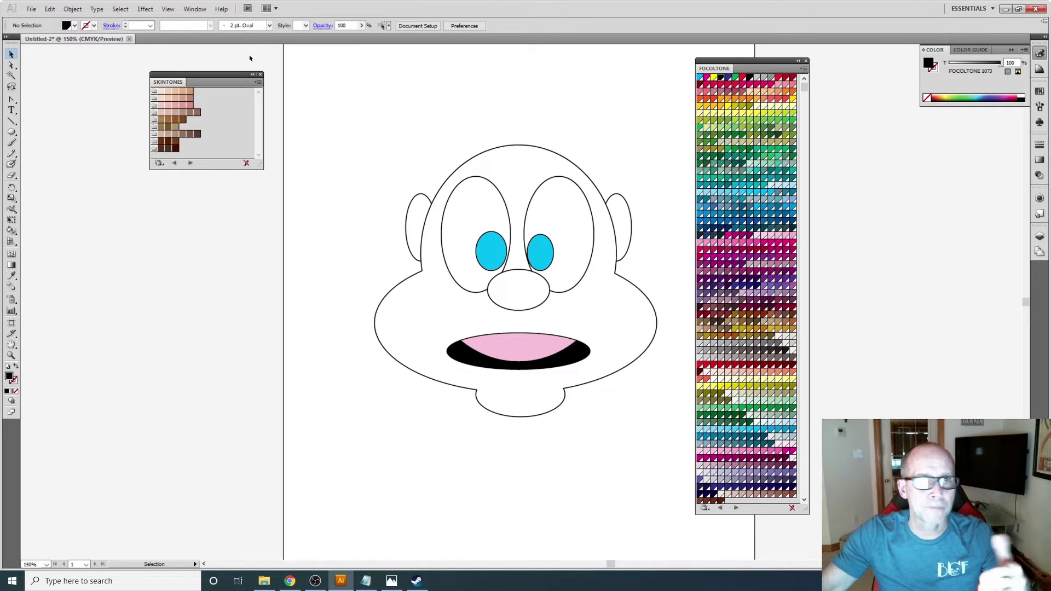
left_click(195, 9)
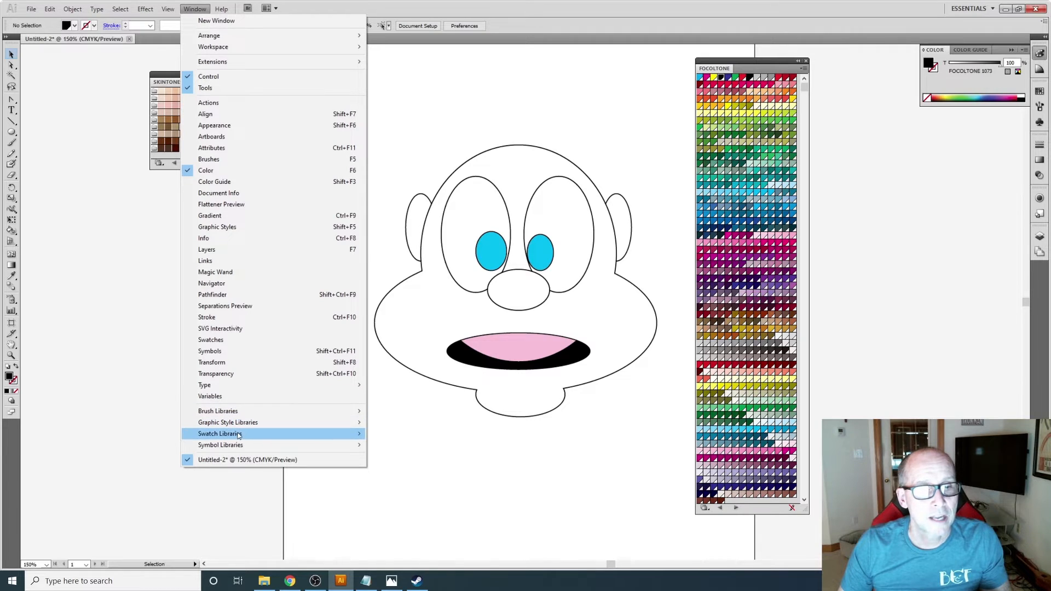
mouse_move(238, 436)
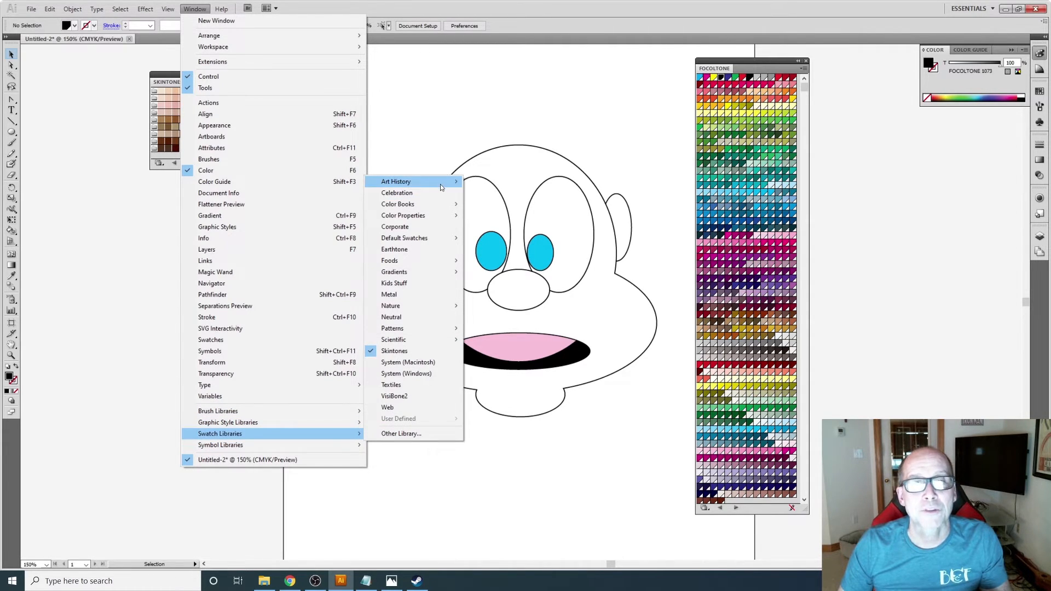
mouse_move(447, 209)
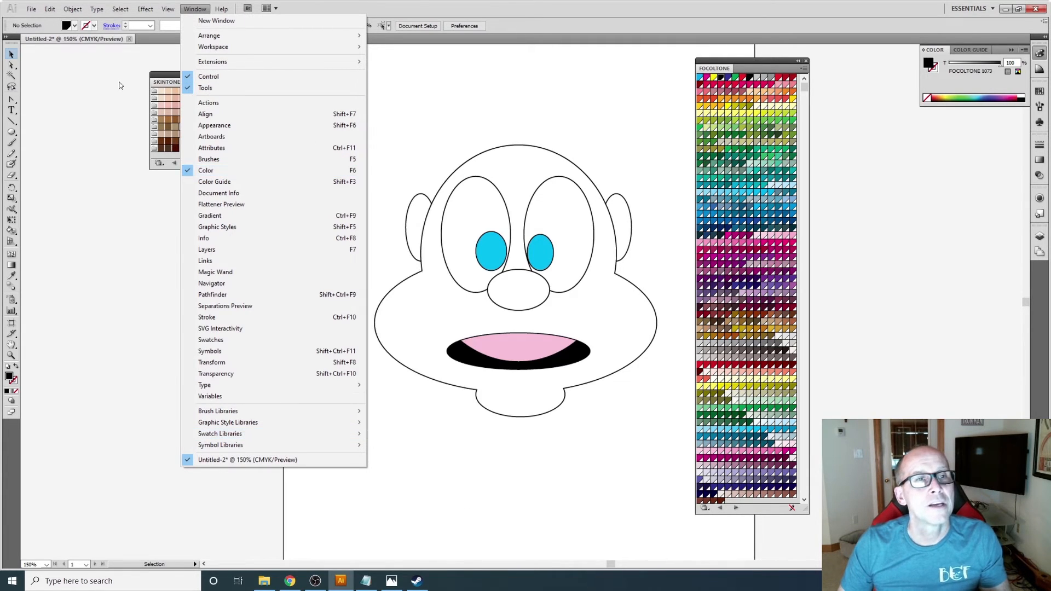
left_click(105, 67)
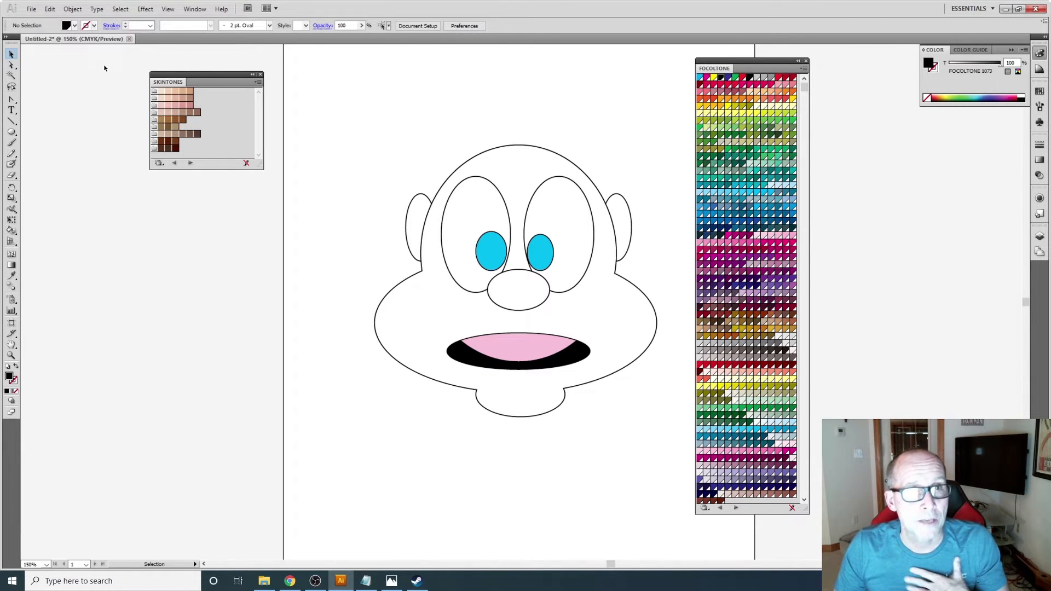
- Fill the head and both ears with the tan Skintones swatch (C 0, M 21, Y 35, K 7) using Live Paint Bucket
left_click(177, 92)
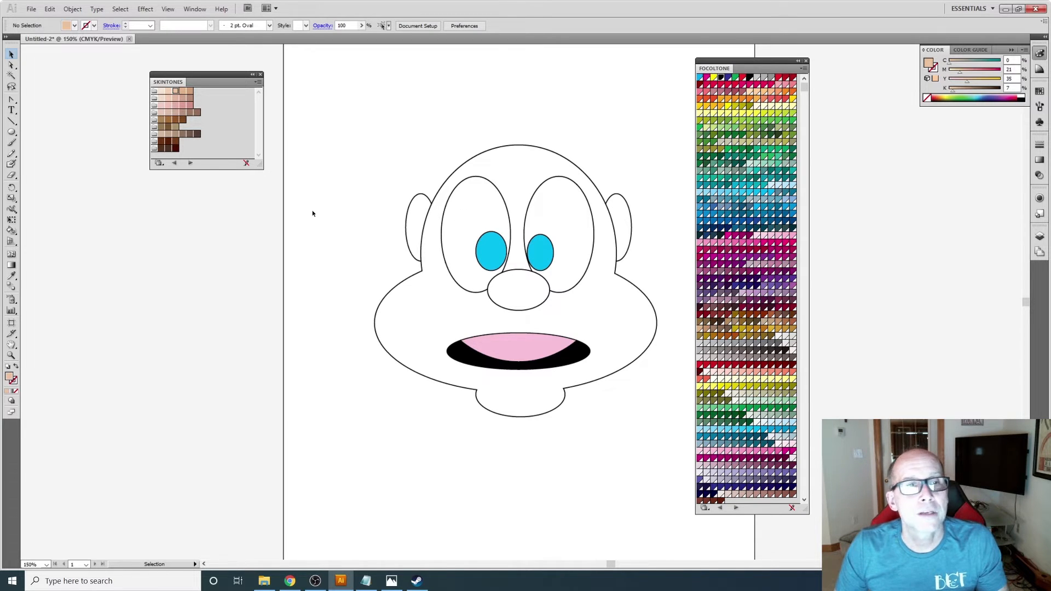
key("k")
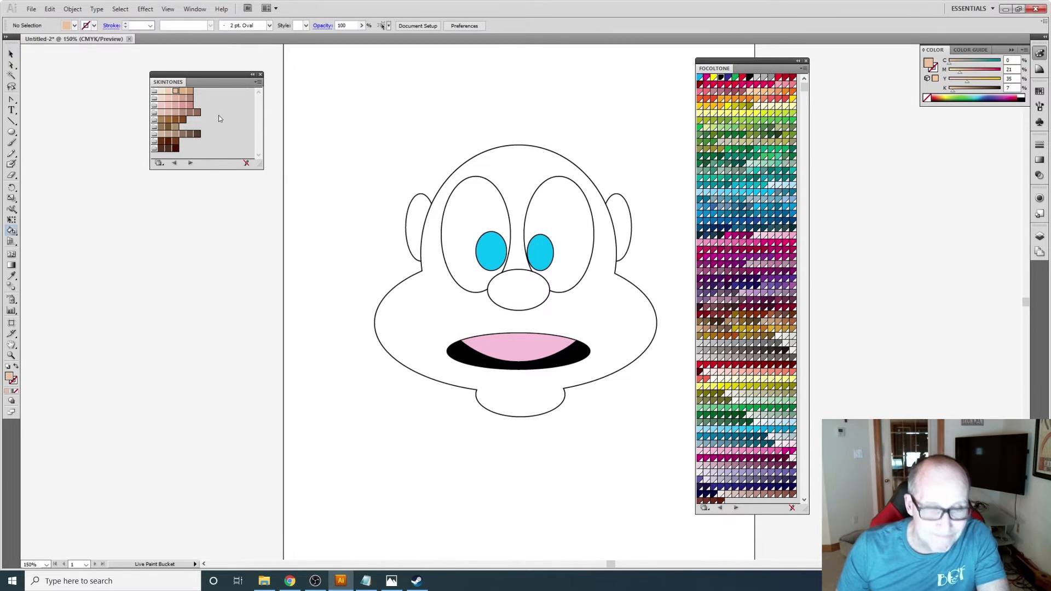
left_click(492, 162)
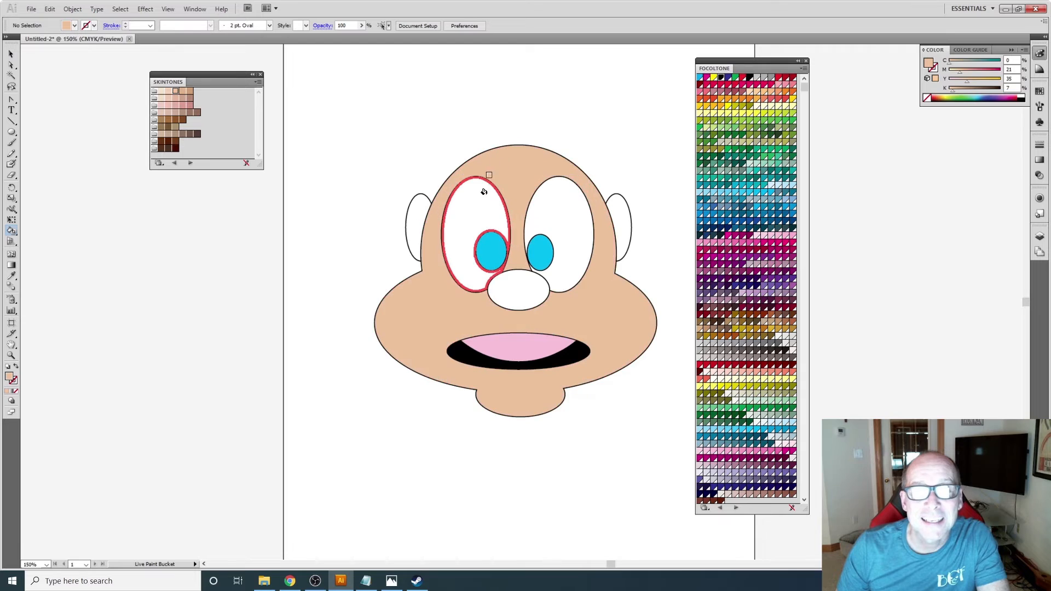
left_click(415, 216)
left_click(624, 218)
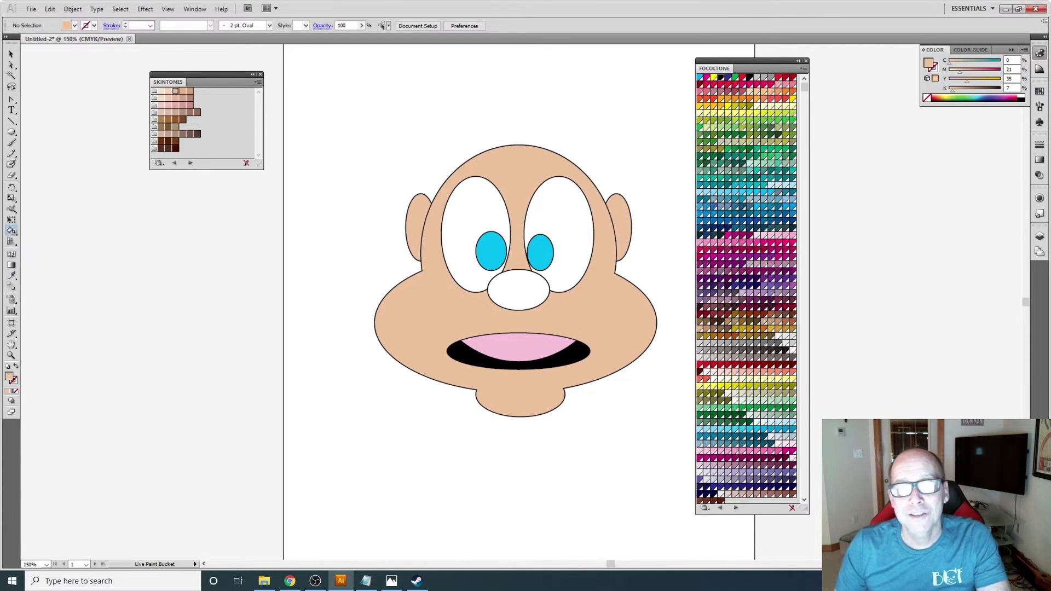
- Fill the head, both ears and the nose with the lighter Skintones swatch (C 0, M 15, Y 25, K 5)
left_click(168, 91)
left_click(511, 160)
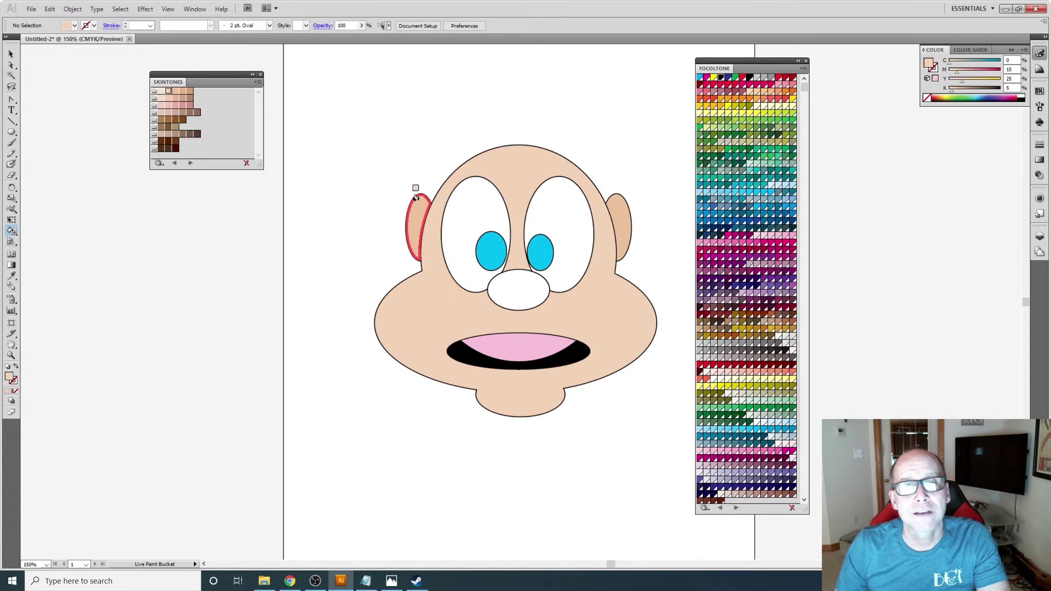
left_click(415, 199)
left_click(622, 208)
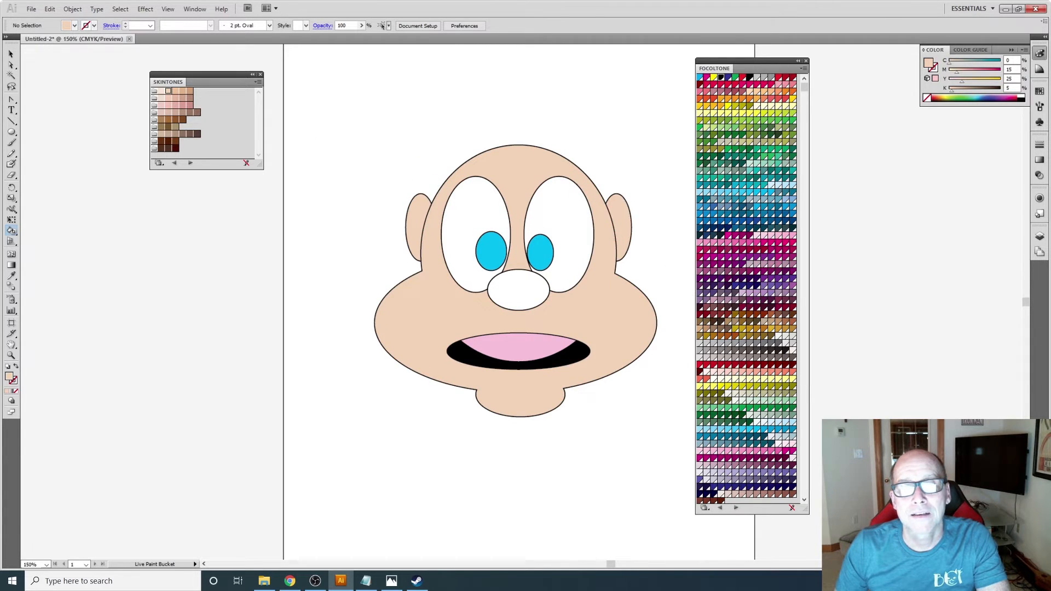
left_click(513, 282)
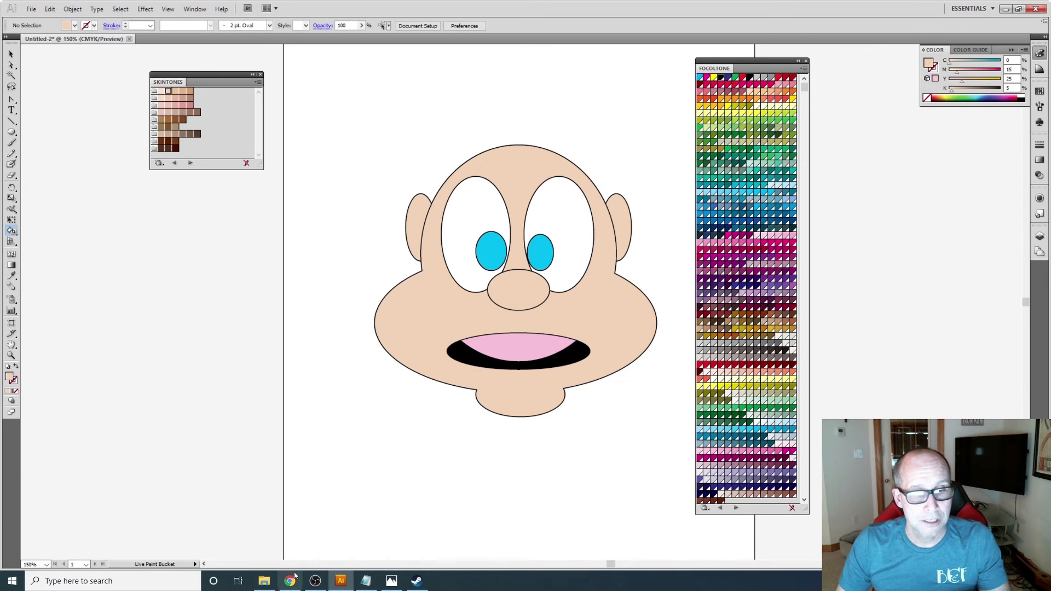
- Switch to Notepad to review the written drawing steps, and view the laughing_geezr3.png logo in Photos
left_click(366, 580)
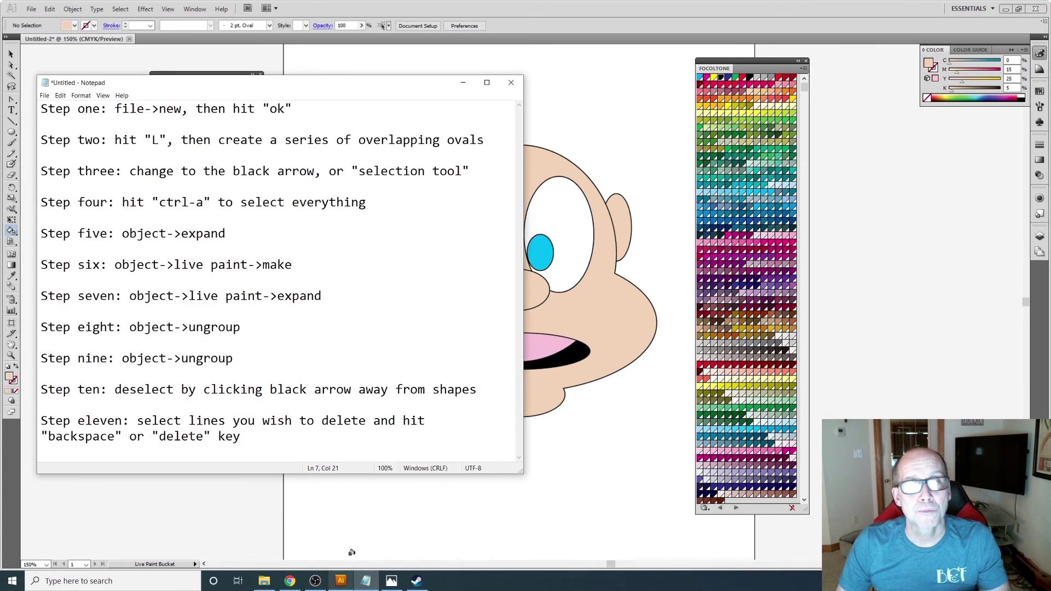
mouse_move(381, 87)
left_mouse_down()
mouse_move(413, 76)
mouse_move(376, 77)
left_mouse_up()
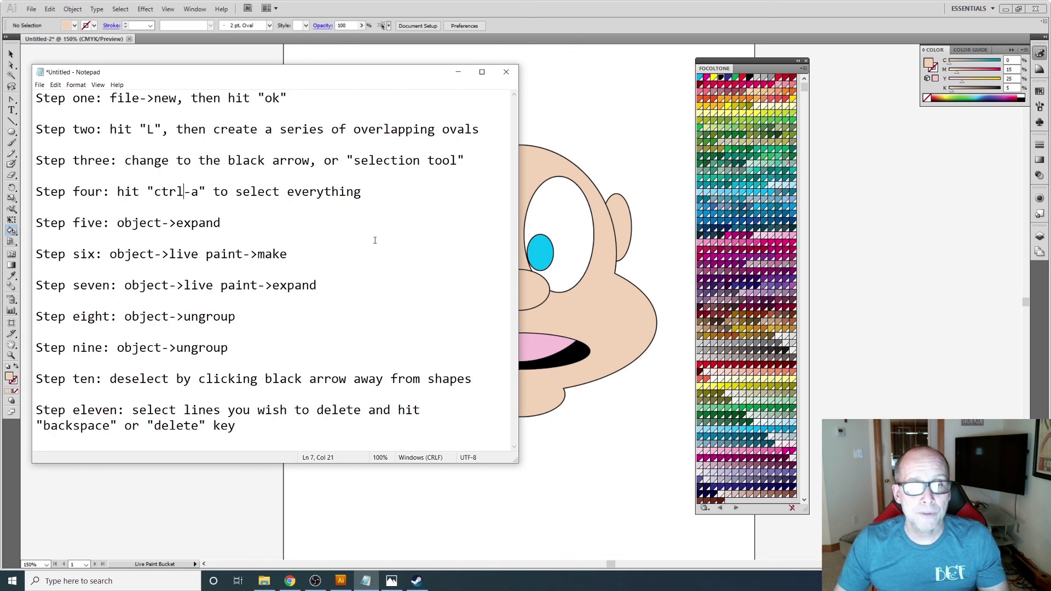
left_click(394, 580)
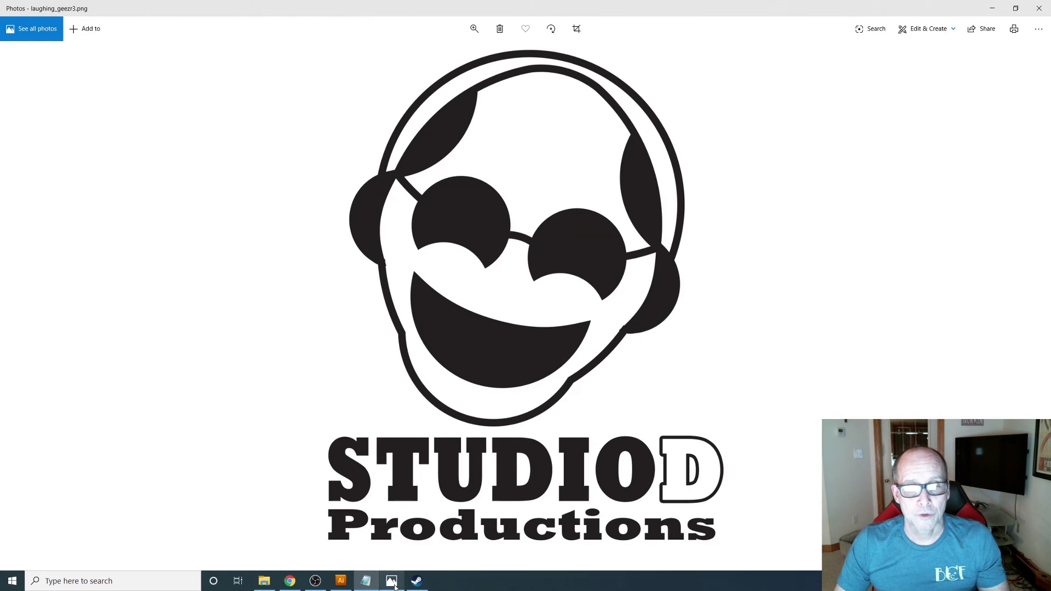